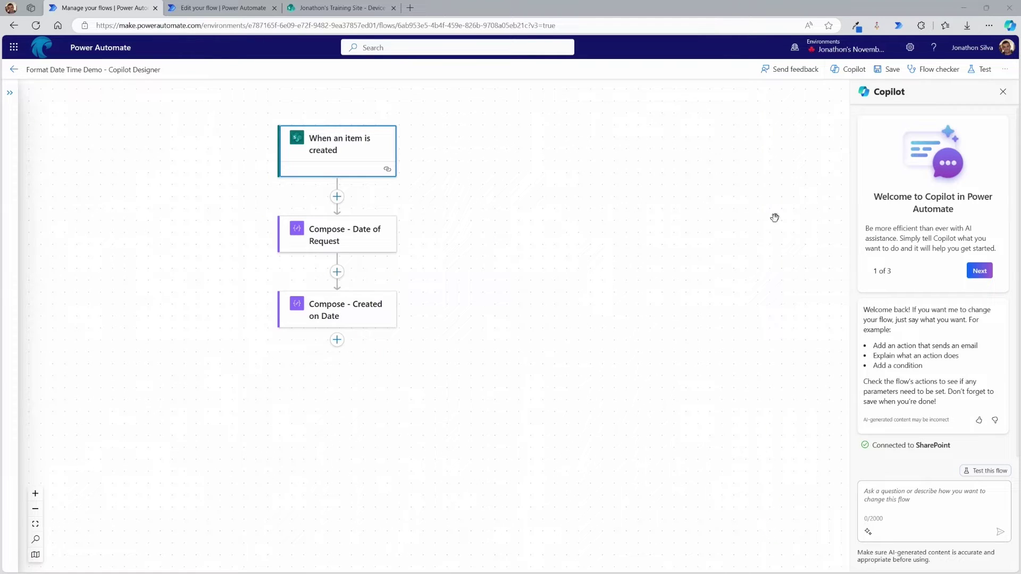
Test the flow automatically, reusing the recent Succeeded trigger run
{"action": "left_click", "coordinate": [984, 68]}
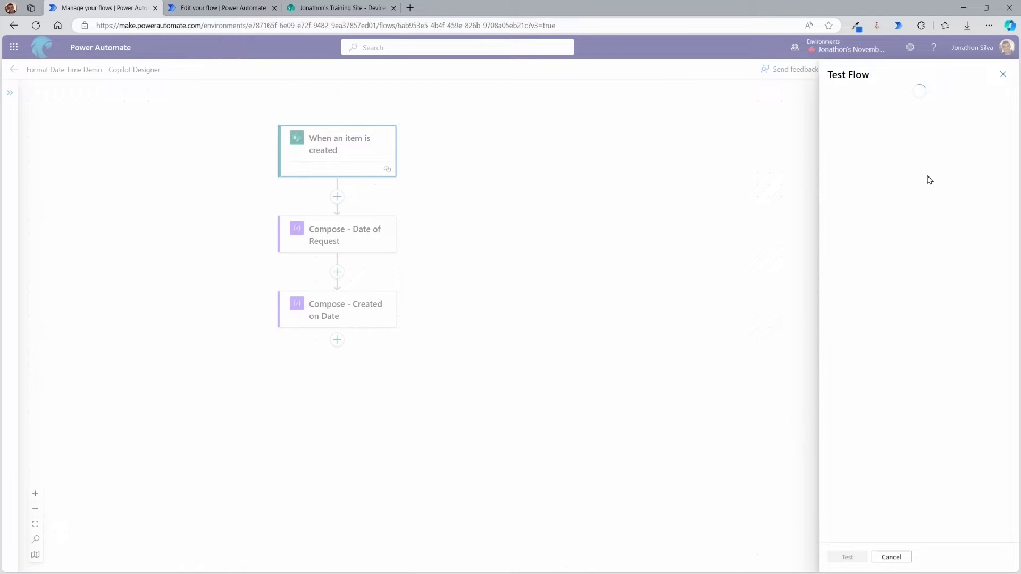
{"action": "left_click", "coordinate": [833, 136]}
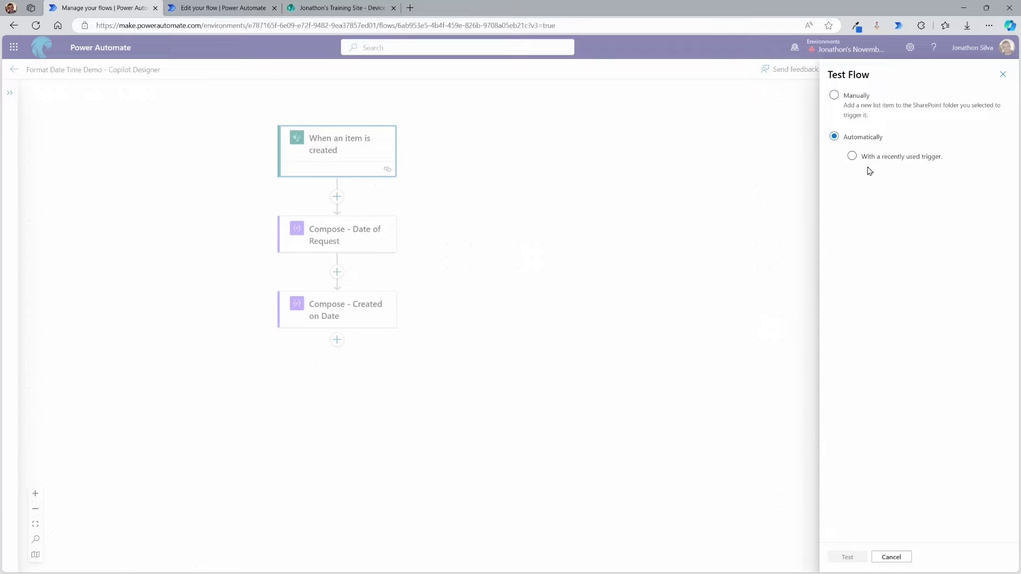
{"action": "left_click", "coordinate": [853, 181]}
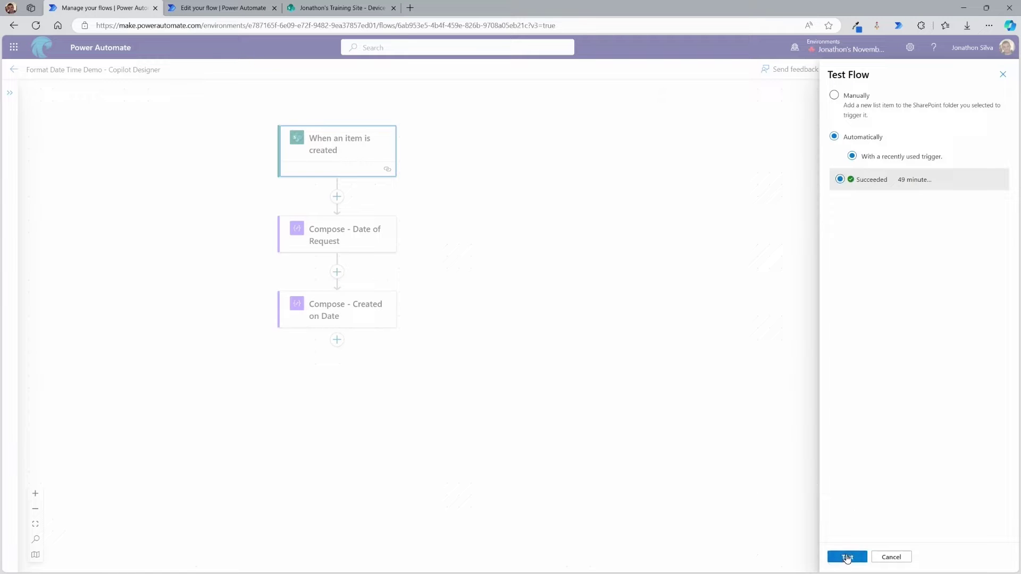
{"action": "left_click", "coordinate": [849, 556]}
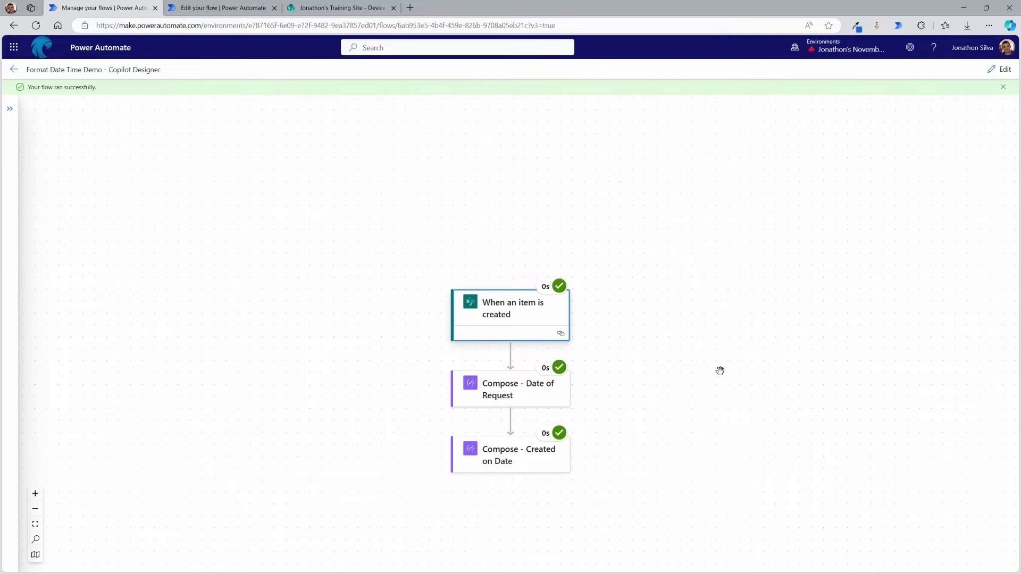
{"action": "scroll", "coordinate": [717, 367], "scroll_direction": "down", "scroll_amount": 3}
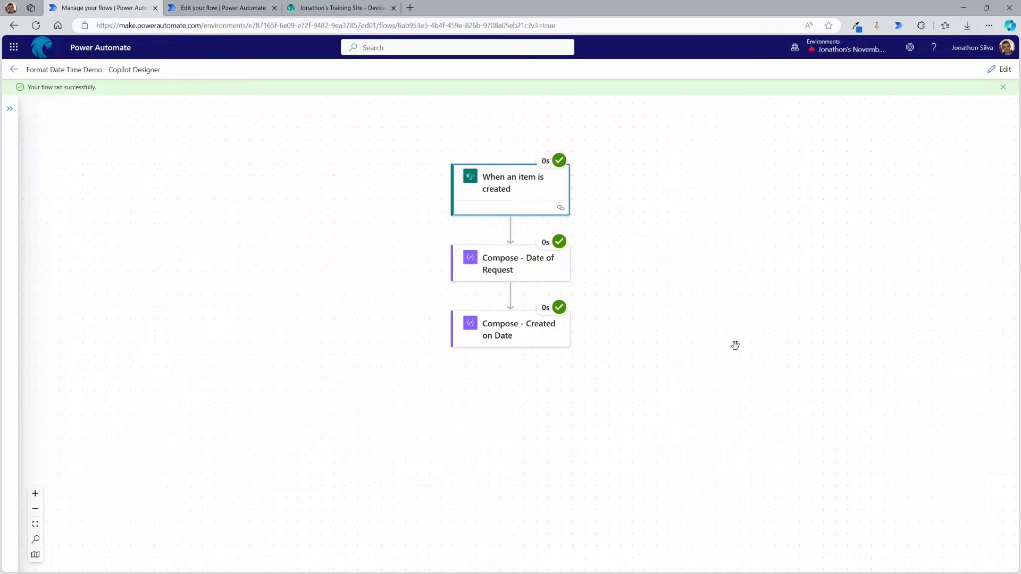
Copy the Date of Request output 2023-11-09, then compare the Created on Date output
{"action": "left_click", "coordinate": [518, 265]}
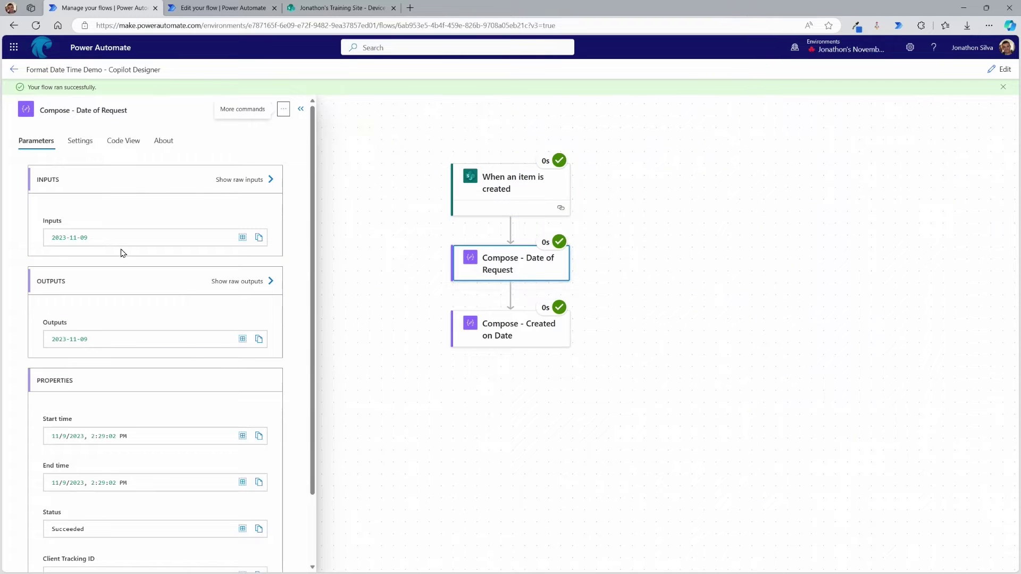
{"action": "scroll", "coordinate": [132, 291], "scroll_direction": "down", "scroll_amount": 2}
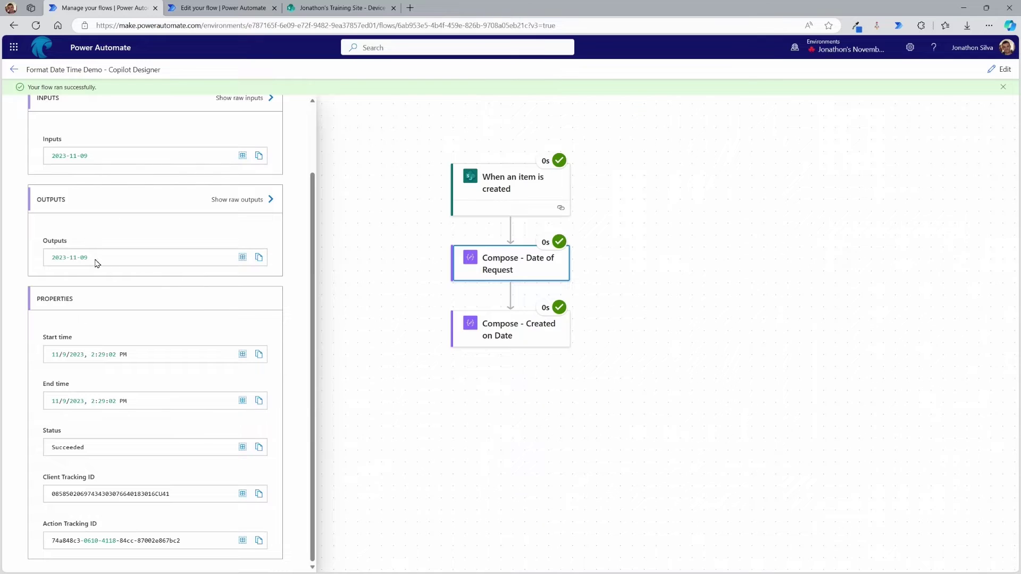
{"action": "left_click_drag", "start_coordinate": [98, 264], "coordinate": [50, 261]}
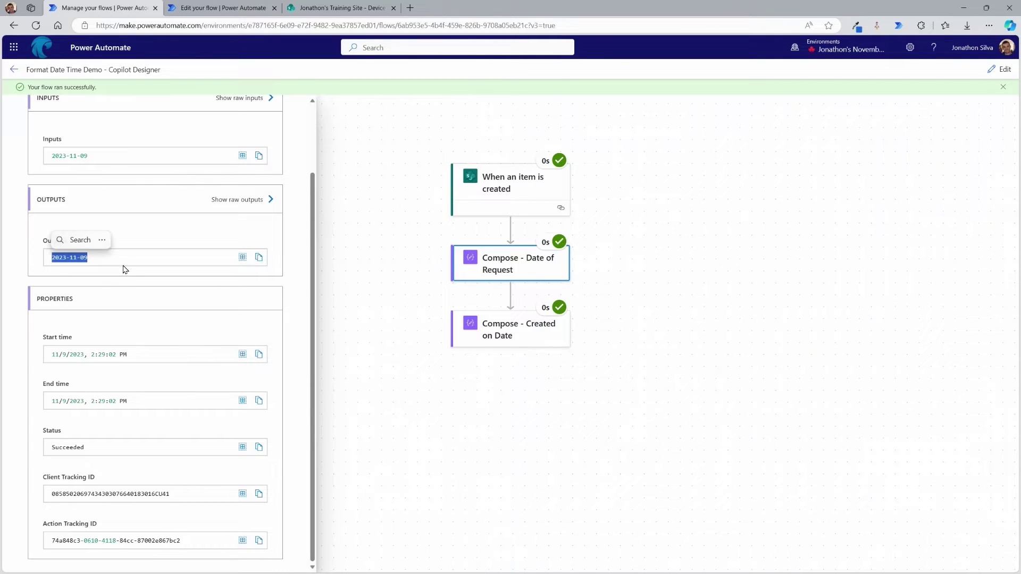
{"action": "key", "text": "ctrl+c"}
{"action": "left_click", "coordinate": [154, 258]}
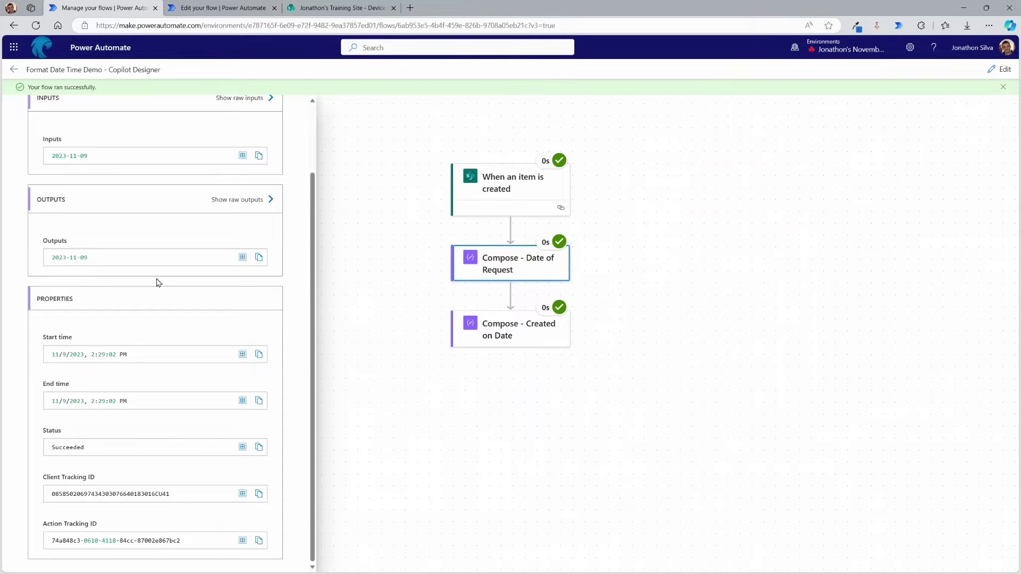
{"action": "left_click", "coordinate": [507, 336]}
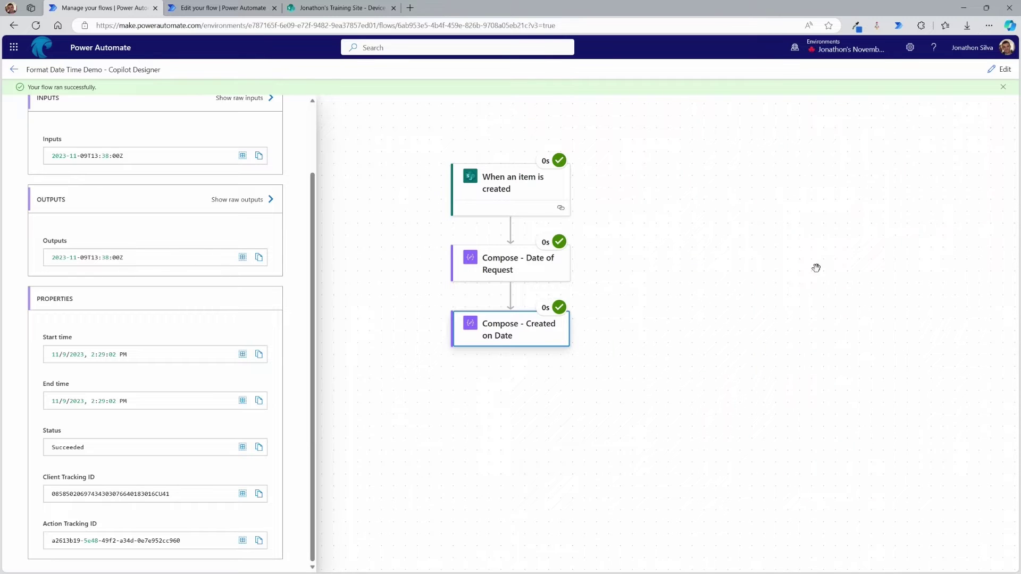
Return to editing and delete the dynamic token from Compose - Date of Request Inputs
{"action": "left_click", "coordinate": [1005, 70]}
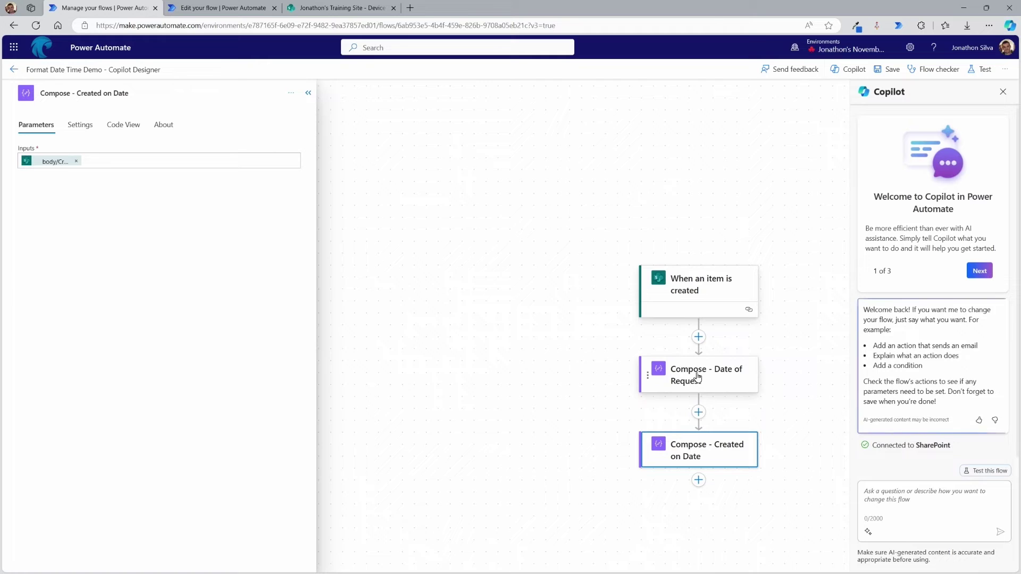
{"action": "left_click", "coordinate": [698, 375]}
{"action": "left_click", "coordinate": [117, 160]}
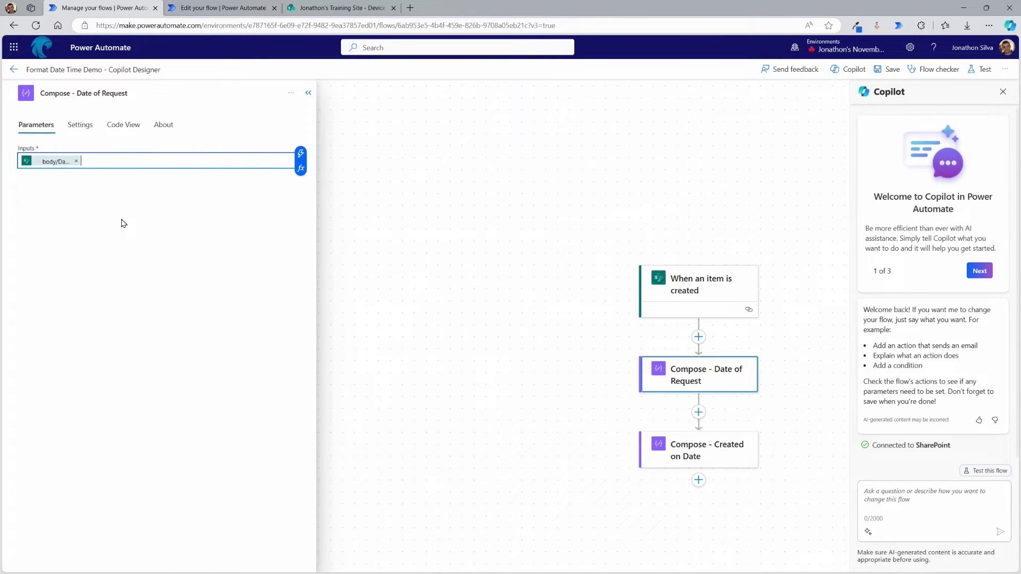
{"action": "left_click", "coordinate": [601, 359]}
{"action": "left_click", "coordinate": [97, 159]}
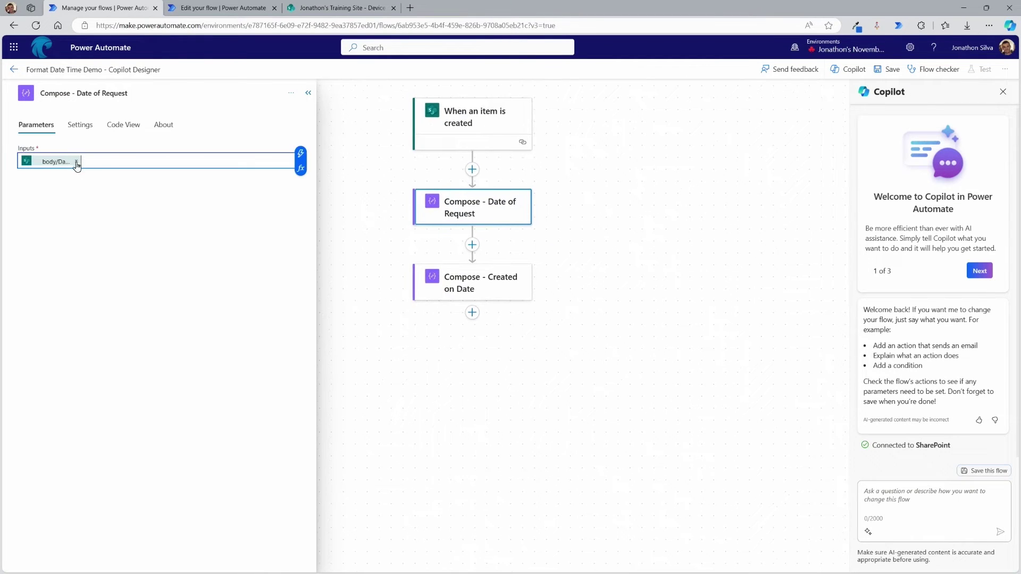
{"action": "left_click", "coordinate": [77, 161]}
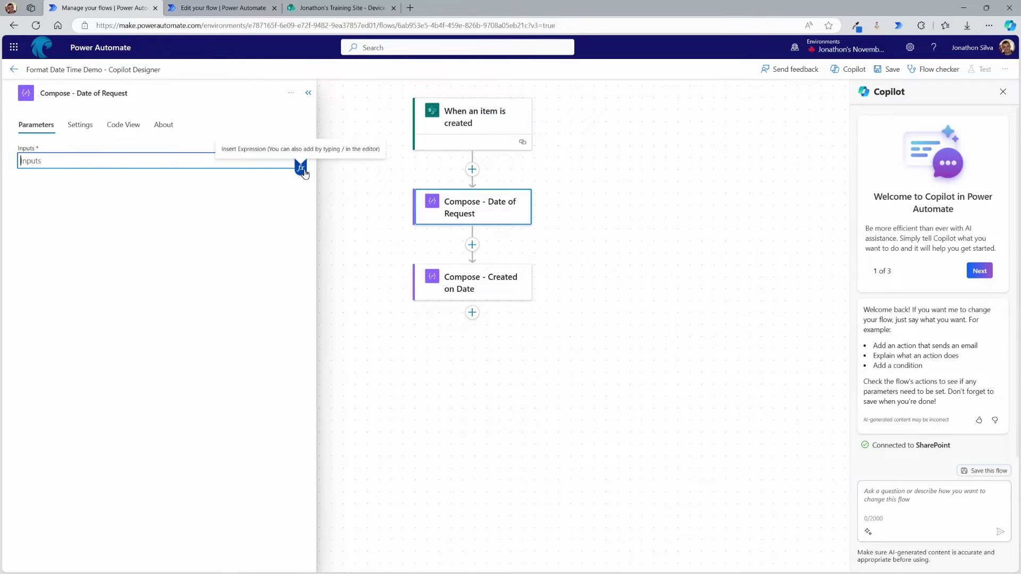
Close Copilot and bring up the expression editor for the empty Inputs
{"action": "left_click", "coordinate": [1003, 91]}
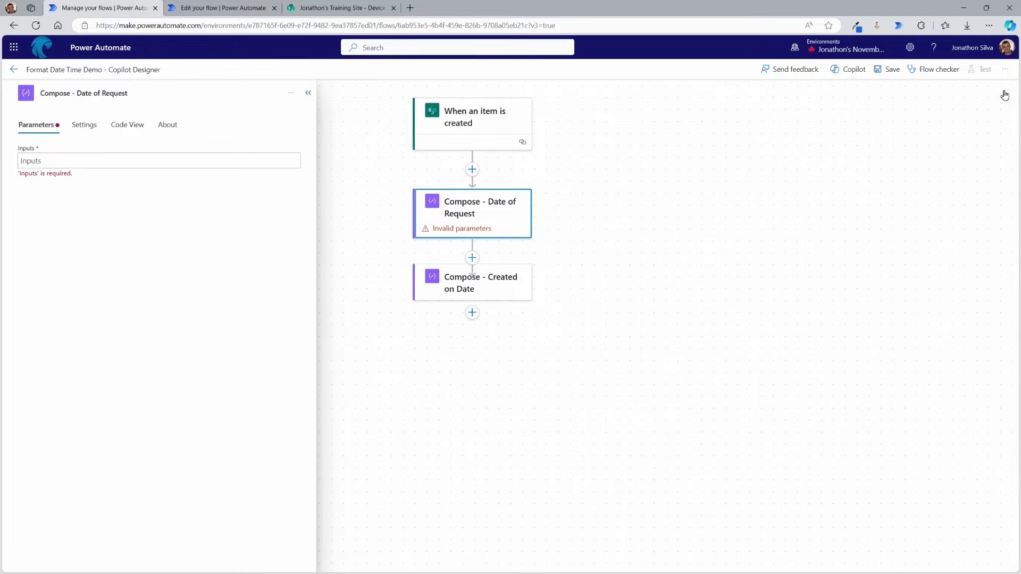
{"action": "left_click", "coordinate": [273, 161]}
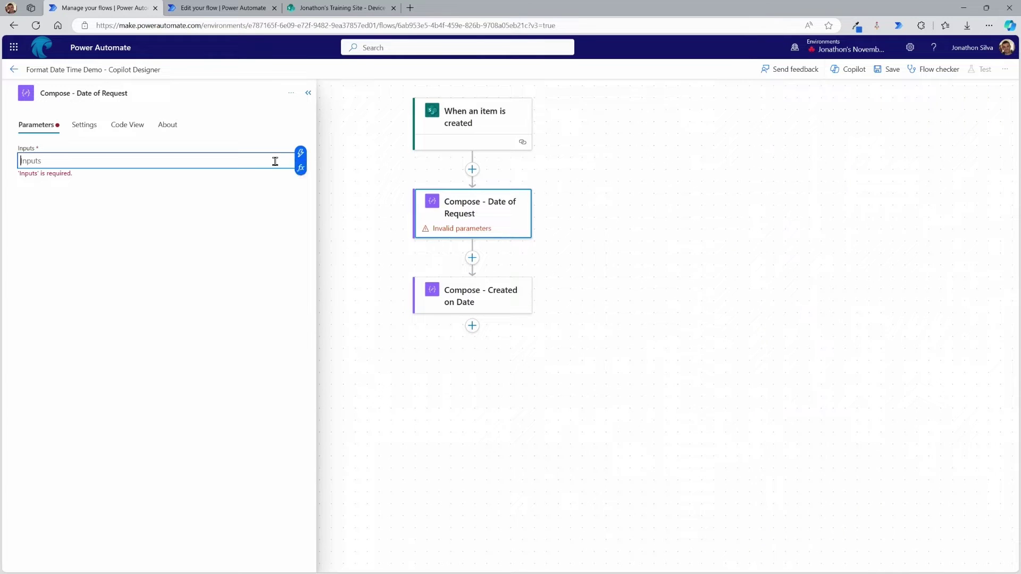
{"action": "left_click", "coordinate": [301, 168]}
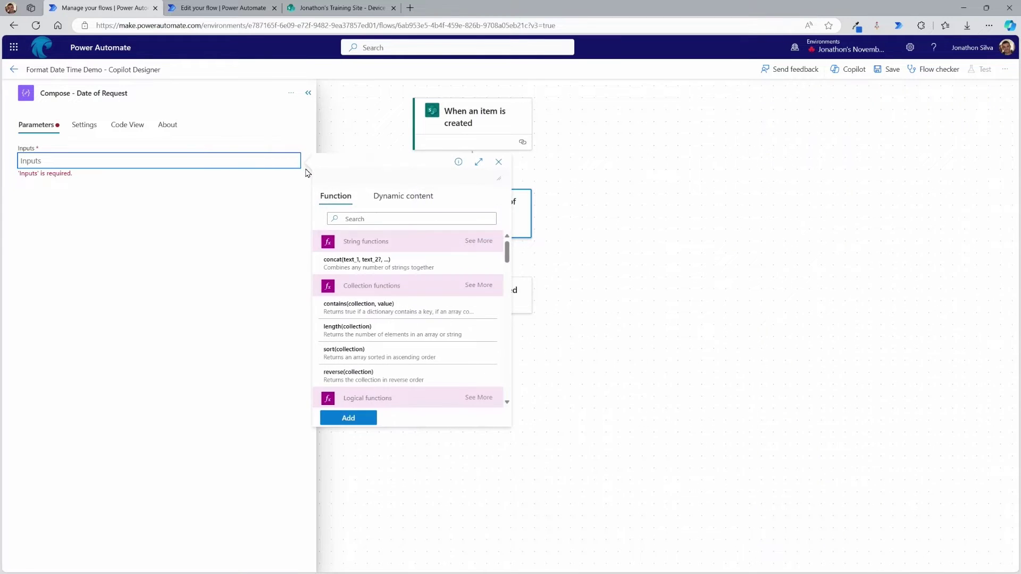
Enter formatDateTime( in the enlarged expression editor and list the dynamic content
{"action": "left_click", "coordinate": [479, 162]}
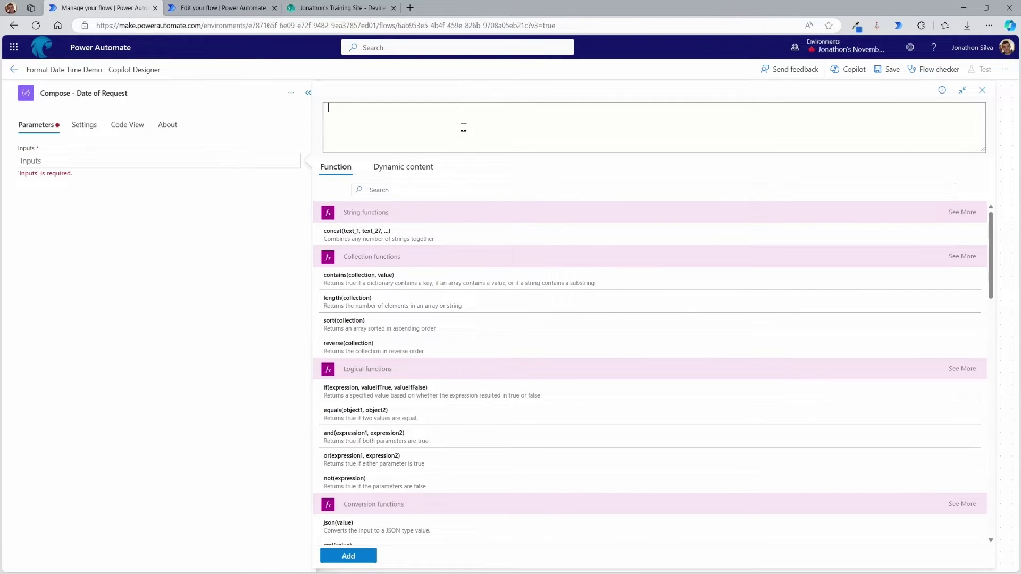
{"action": "type", "text": "for"}
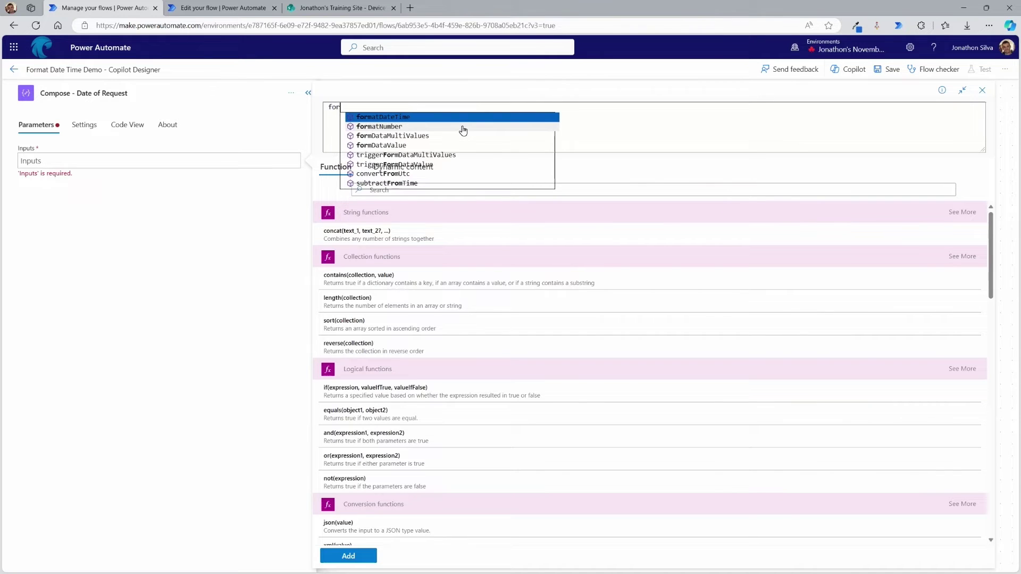
{"action": "left_click", "coordinate": [396, 118]}
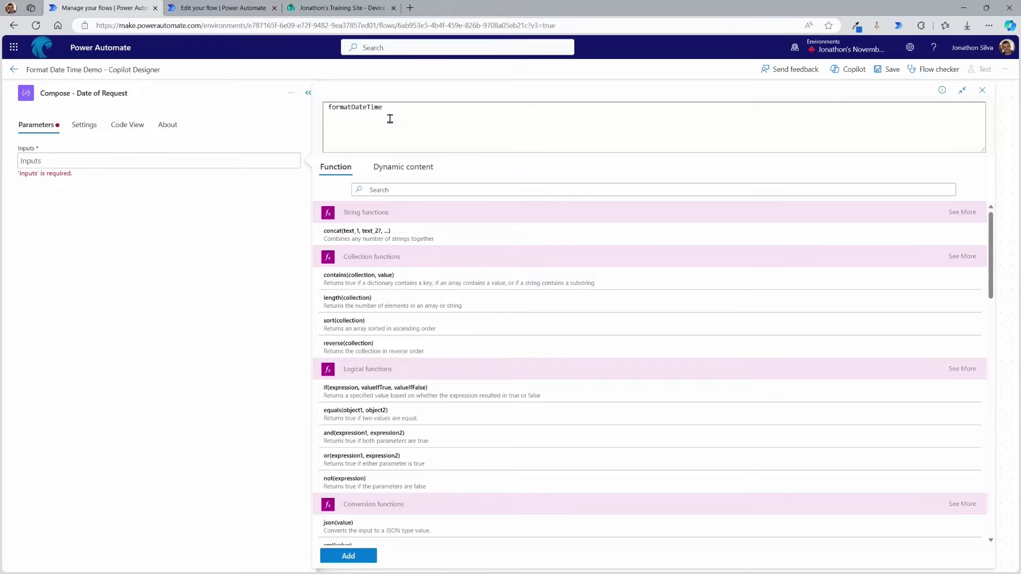
{"action": "type", "text": "("}
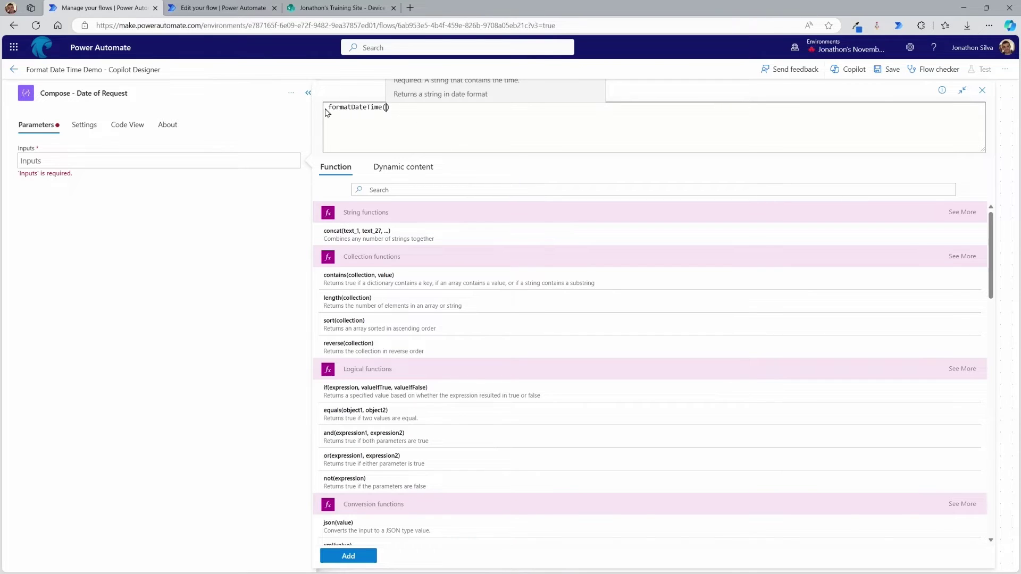
{"action": "left_click", "coordinate": [419, 173]}
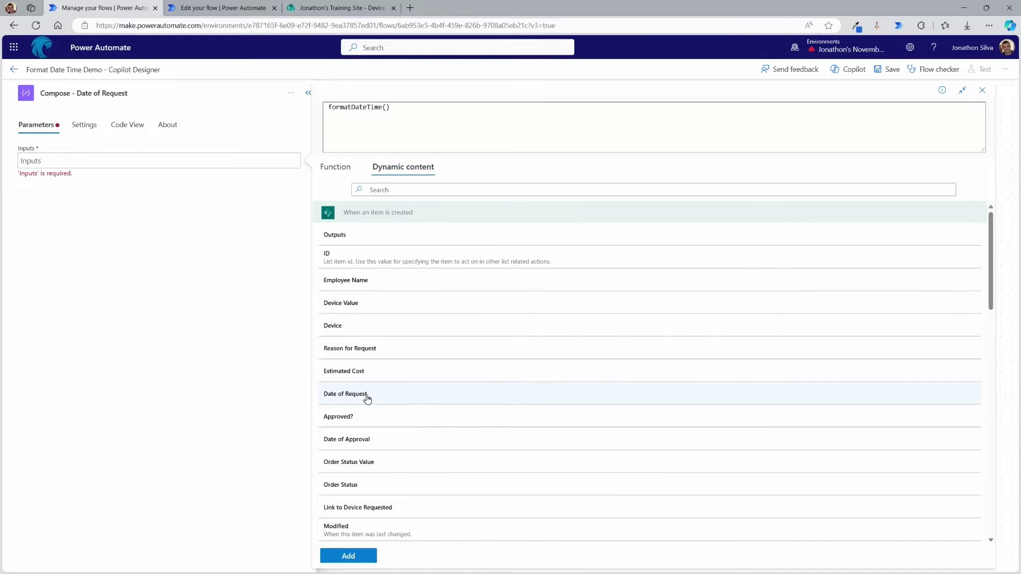
Pass Date of Request with the format string 'dddd, MMMM d, yyyy' to formatDateTime
{"action": "left_click", "coordinate": [385, 398]}
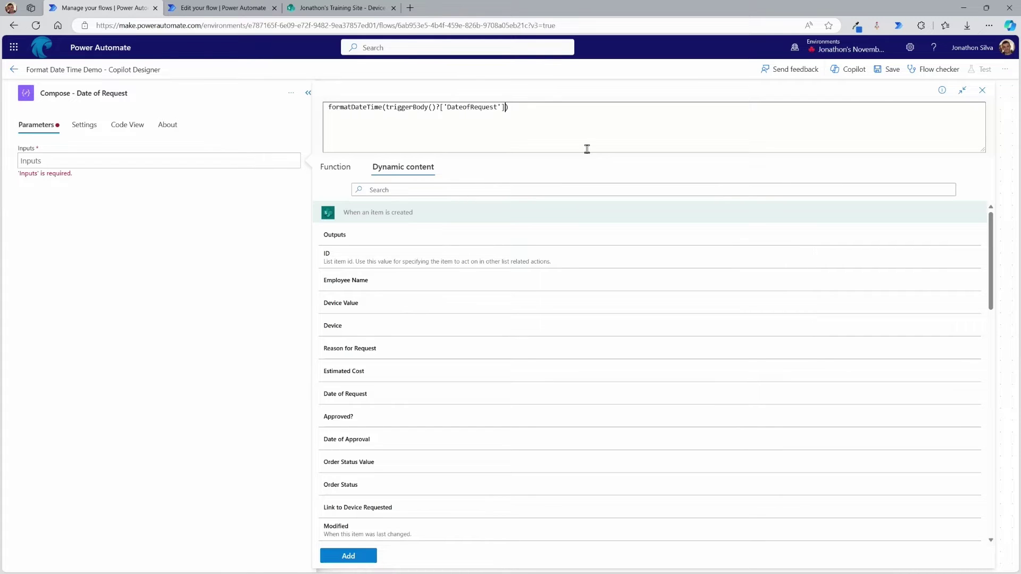
{"action": "type", "text": ","}
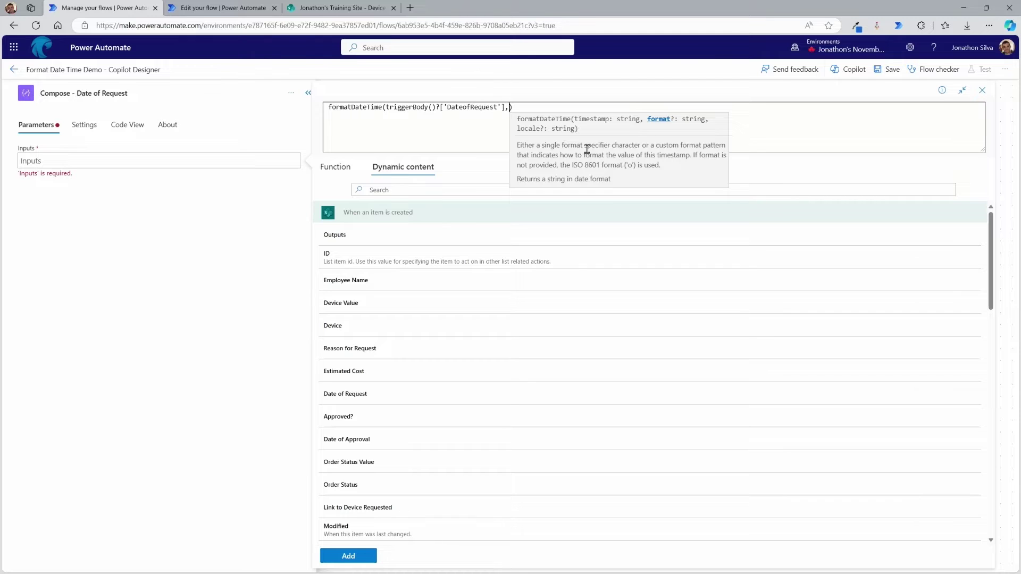
{"action": "type", "text": "'"}
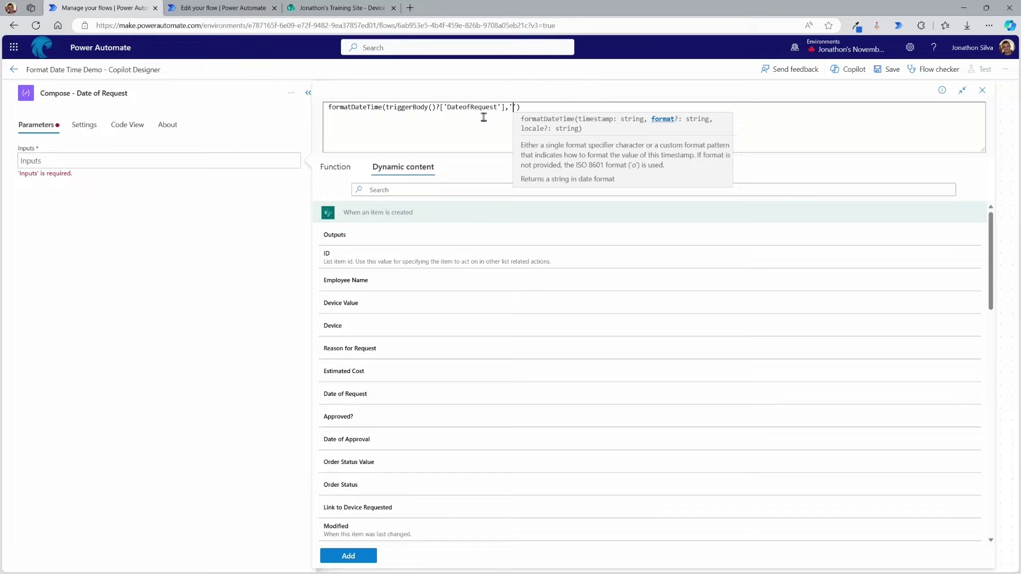
{"action": "type", "text": "dddd"}
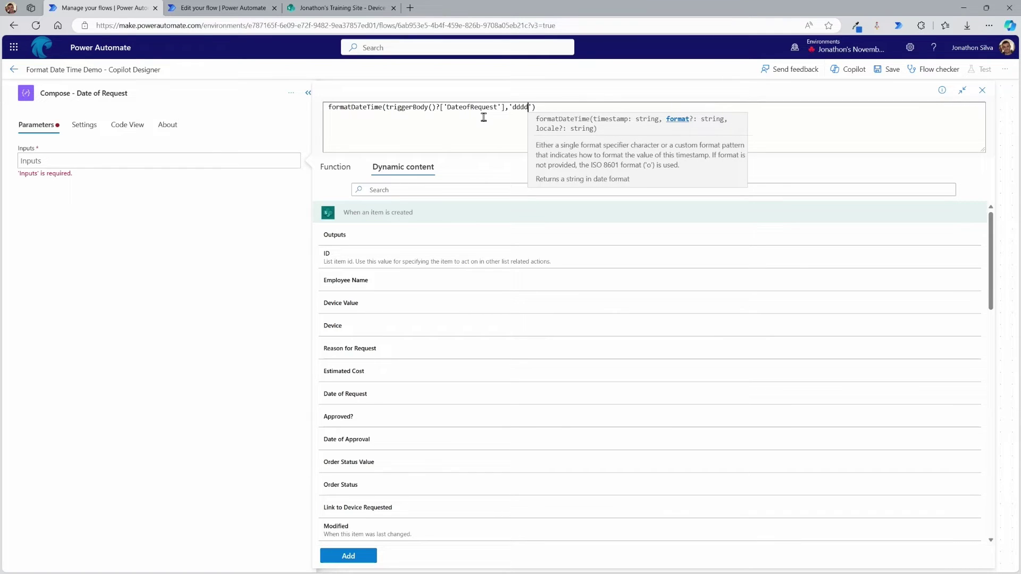
{"action": "type", "text": ", "}
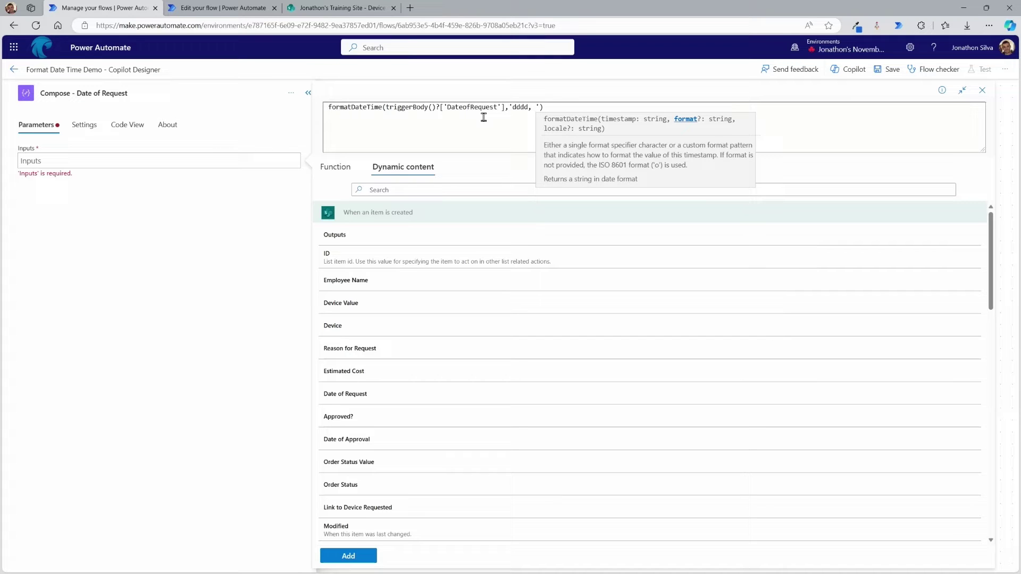
{"action": "type", "text": "d"}
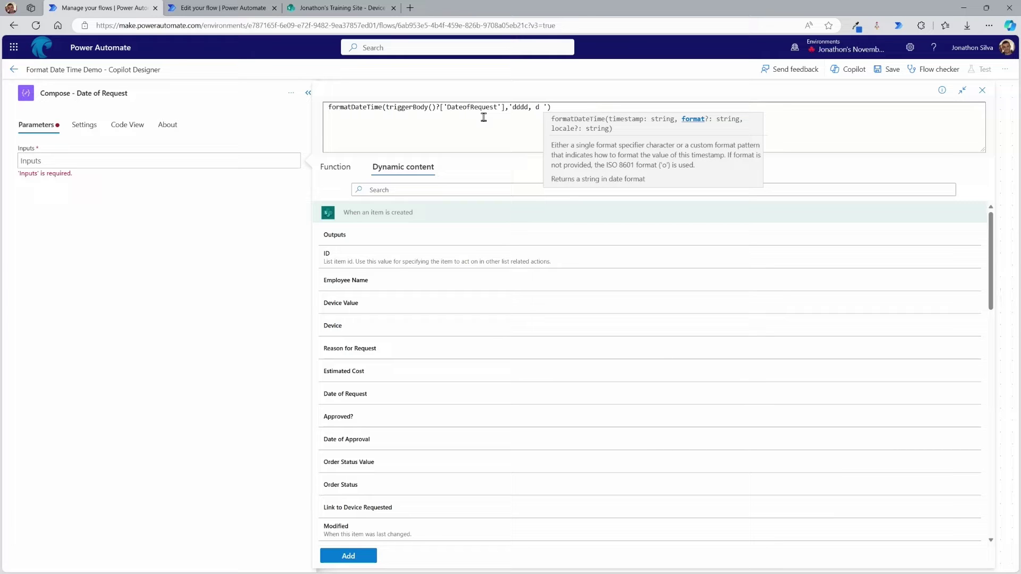
{"action": "key", "text": "BackSpace"}
{"action": "key", "text": "BackSpace"}
{"action": "type", "text": "MMMM"}
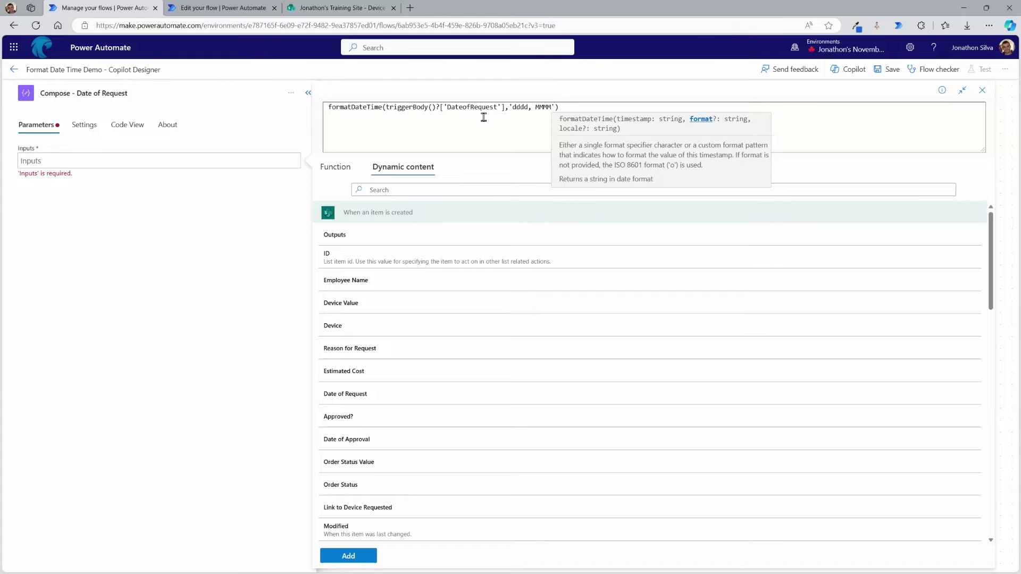
{"action": "type", "text": " d"}
{"action": "type", "text": ", yyy"}
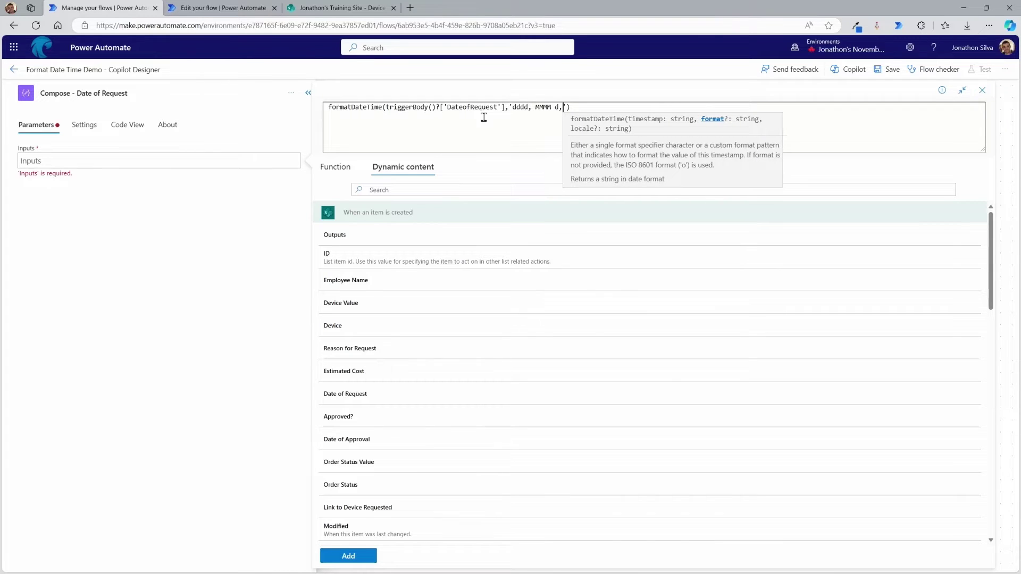
{"action": "type", "text": "y"}
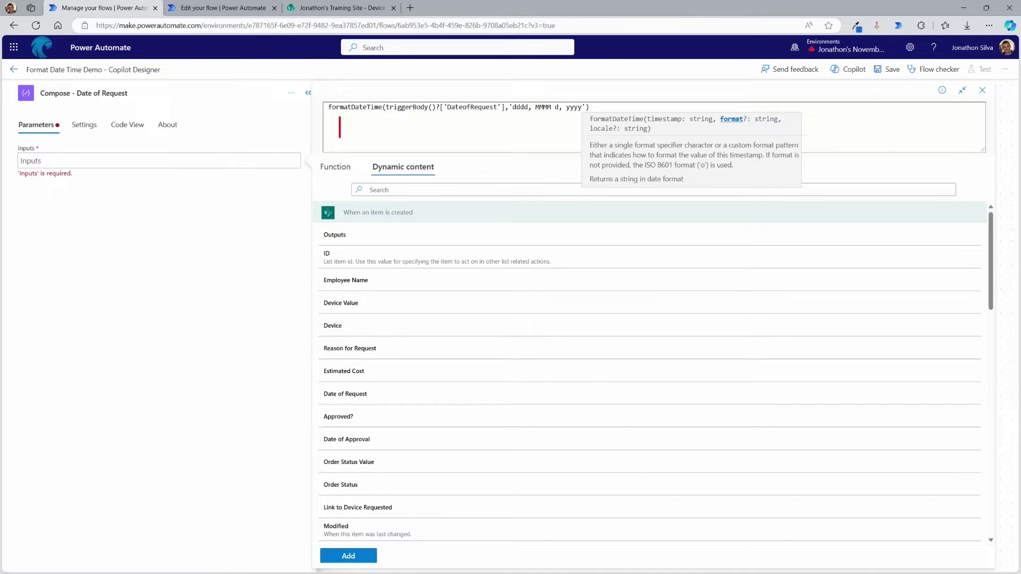
Note the expected result 'Thursday, November 9, 2023' and add the expression to the Inputs
{"action": "type", "text": "Thursday"}
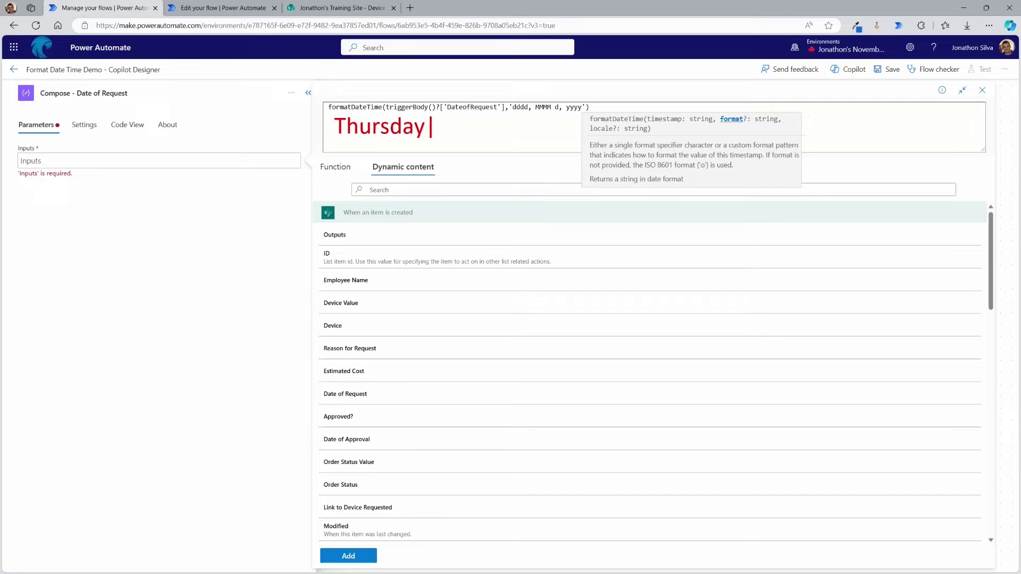
{"action": "type", "text": ", Noverm"}
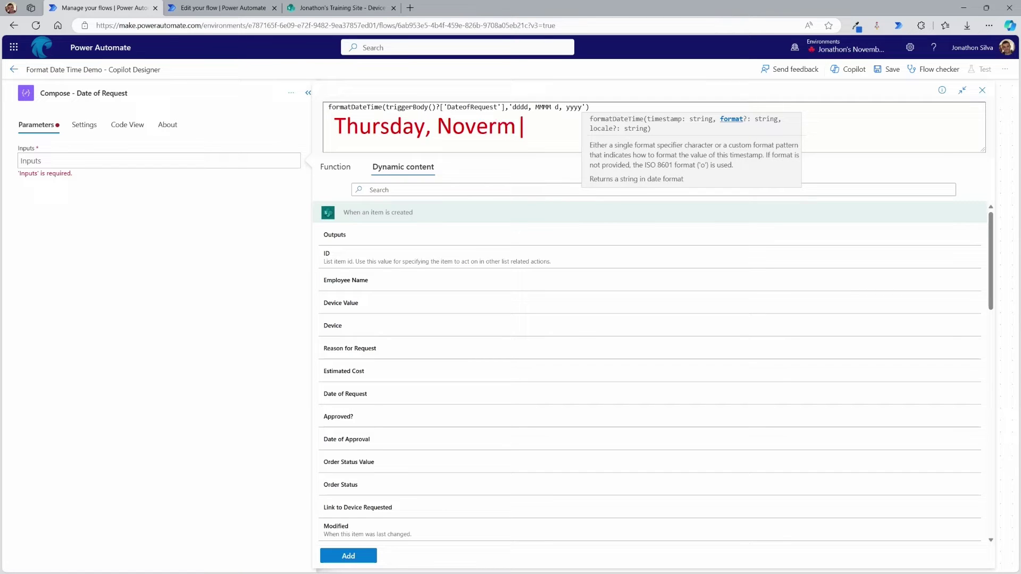
{"action": "key", "text": "BackSpace"}
{"action": "key", "text": "BackSpace"}
{"action": "type", "text": "mber 9, 2023"}
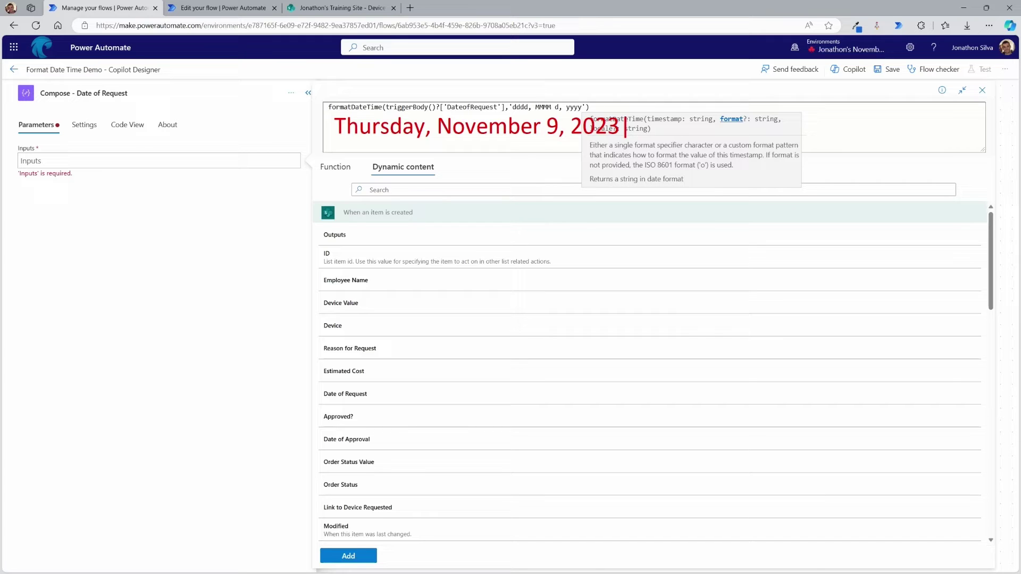
{"action": "key", "text": "Escape"}
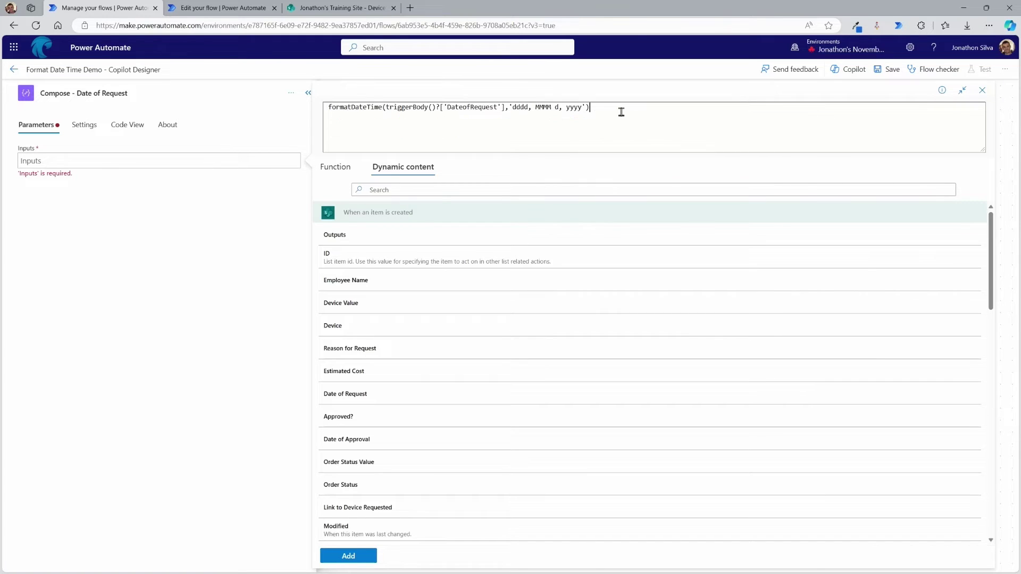
{"action": "left_click", "coordinate": [360, 561]}
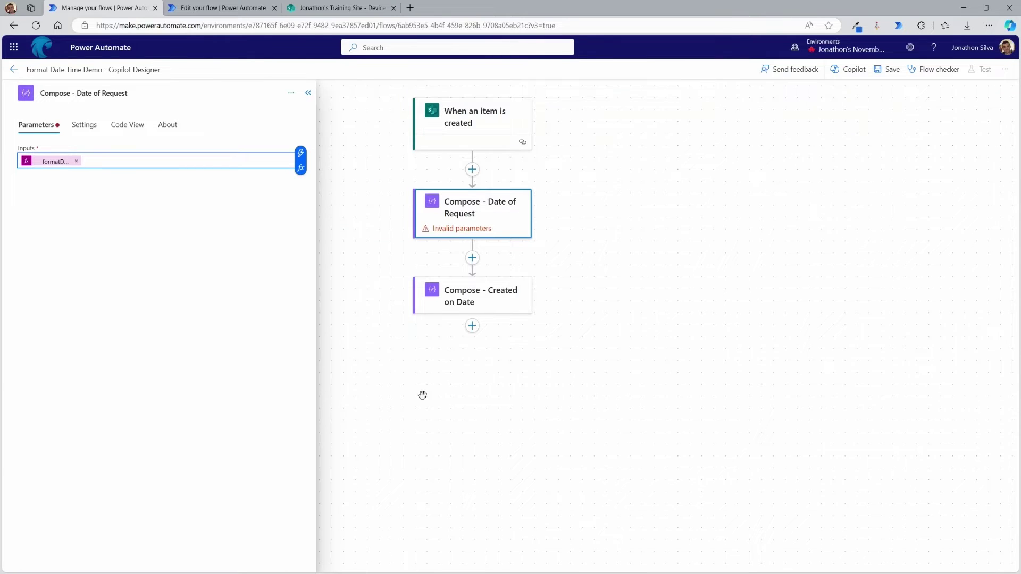
Clear the Compose - Created on Date input and begin a formatDateTime( expression
{"action": "left_click", "coordinate": [485, 290]}
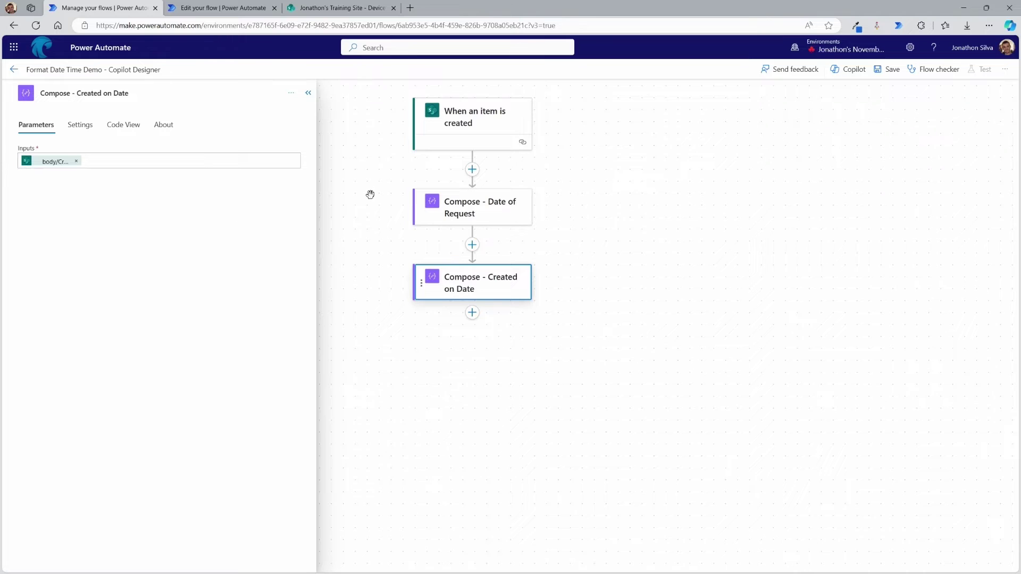
{"action": "left_click", "coordinate": [76, 161]}
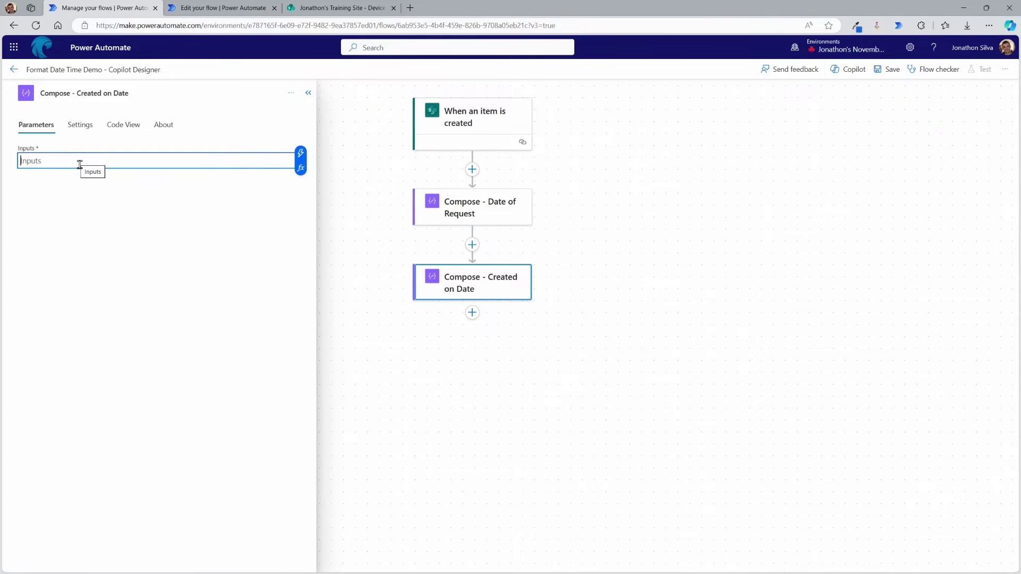
{"action": "left_click", "coordinate": [301, 169]}
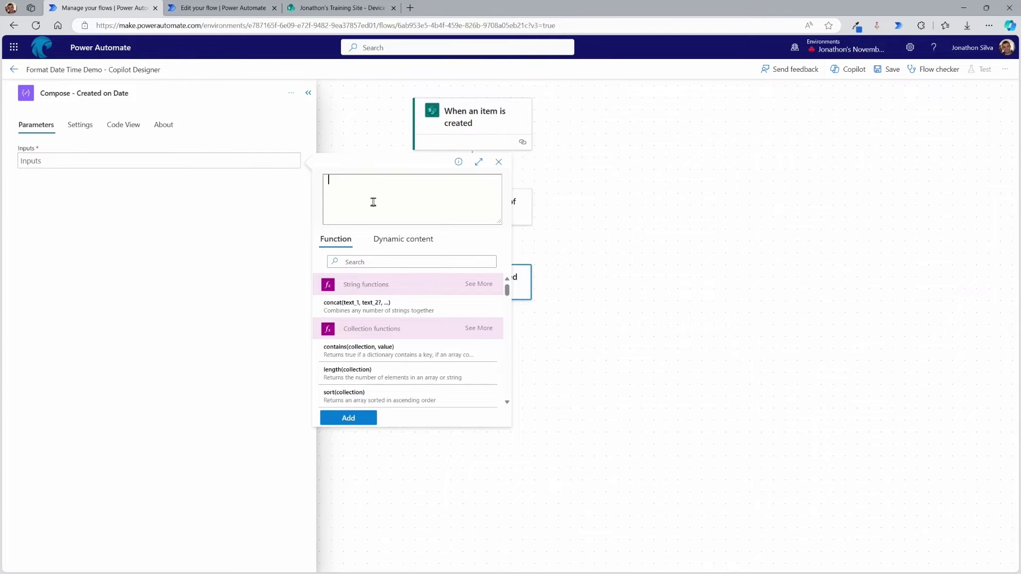
{"action": "type", "text": "form"}
{"action": "key", "text": "Return"}
{"action": "type", "text": "("}
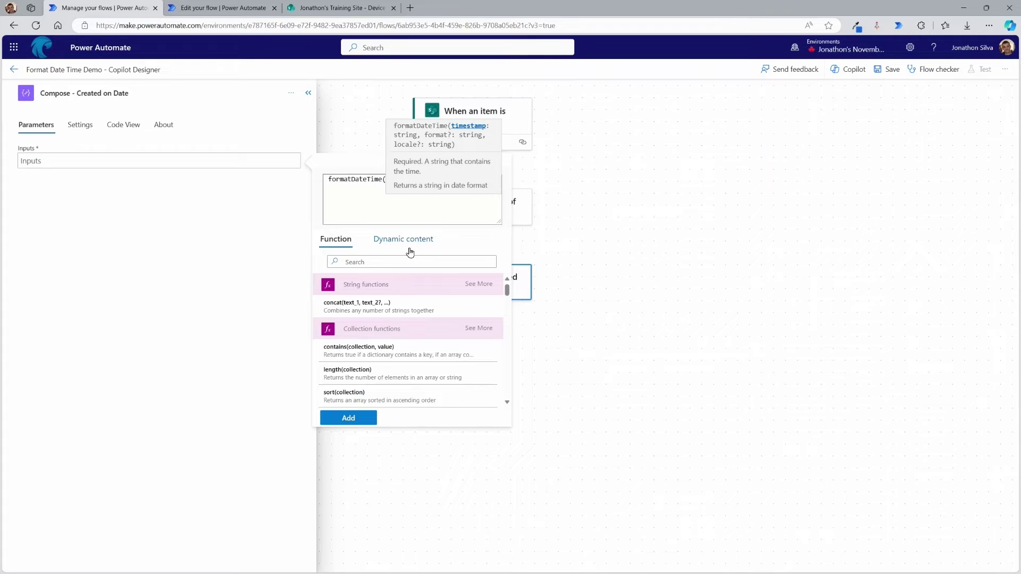
Complete it with the Created field and 'dd-MMM-yyyy', add it, and save the flow
{"action": "left_click", "coordinate": [417, 240]}
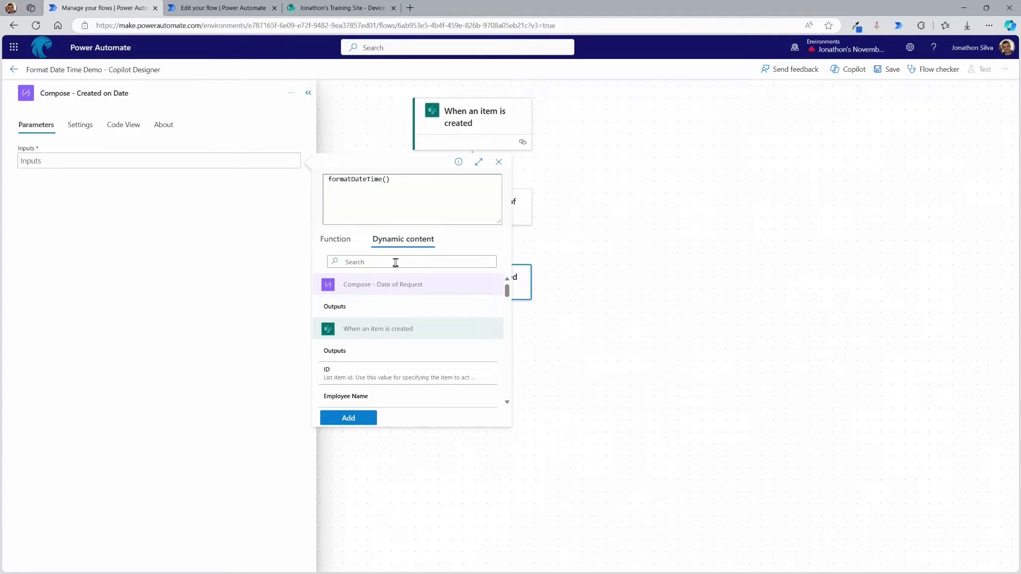
{"action": "left_click", "coordinate": [396, 261]}
{"action": "type", "text": "create"}
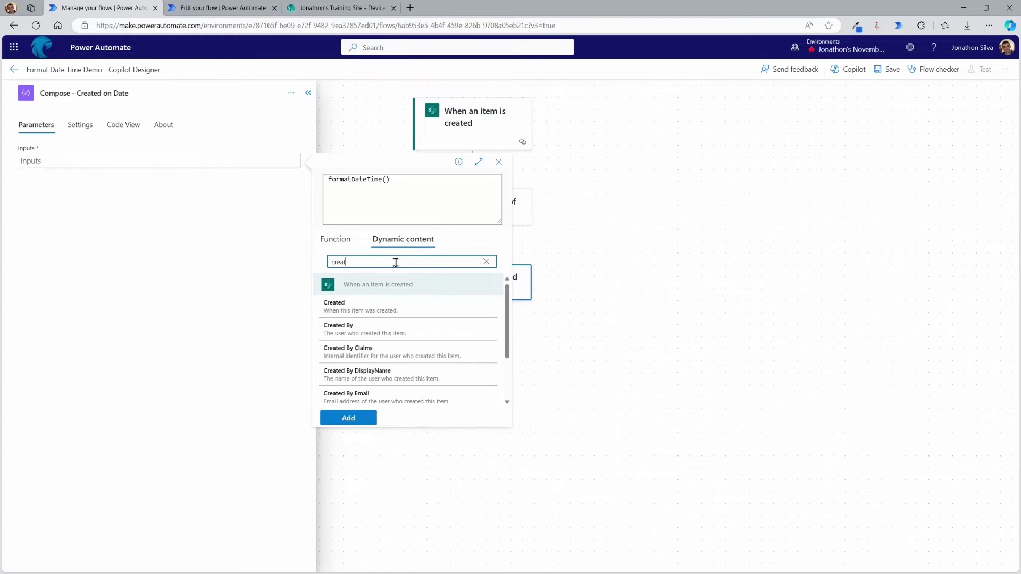
{"action": "left_click", "coordinate": [395, 310]}
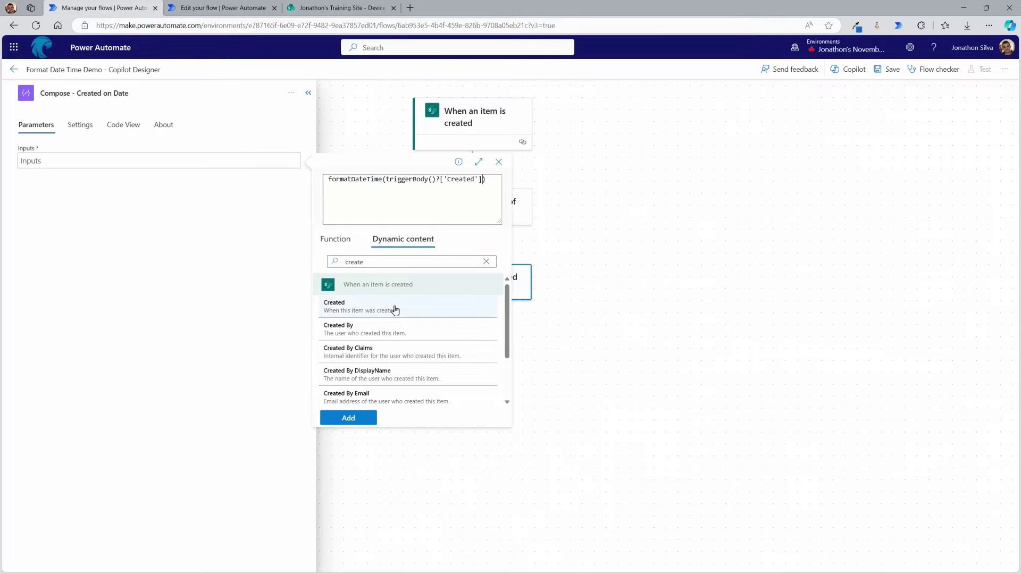
{"action": "type", "text": ","}
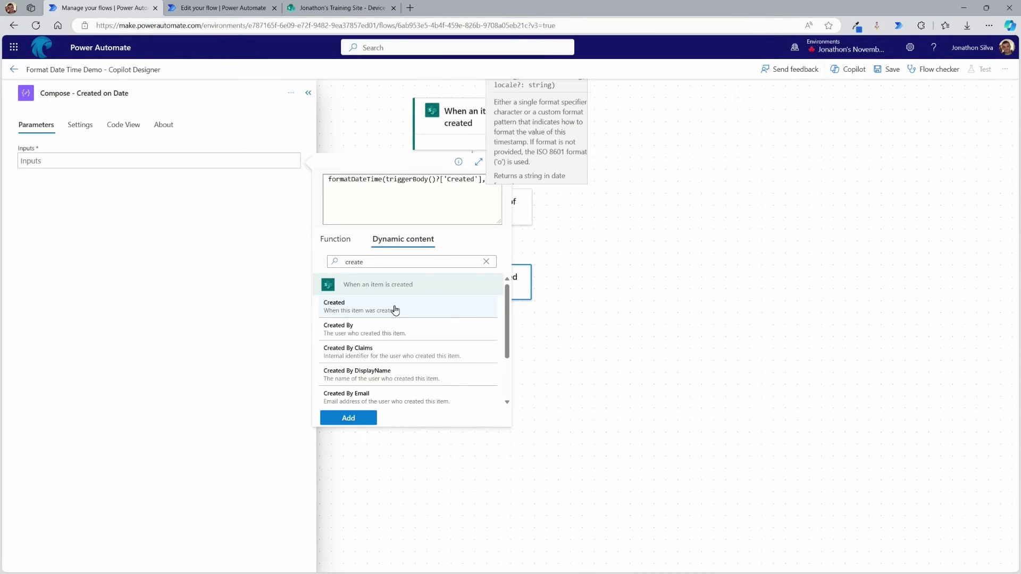
{"action": "type", "text": "'"}
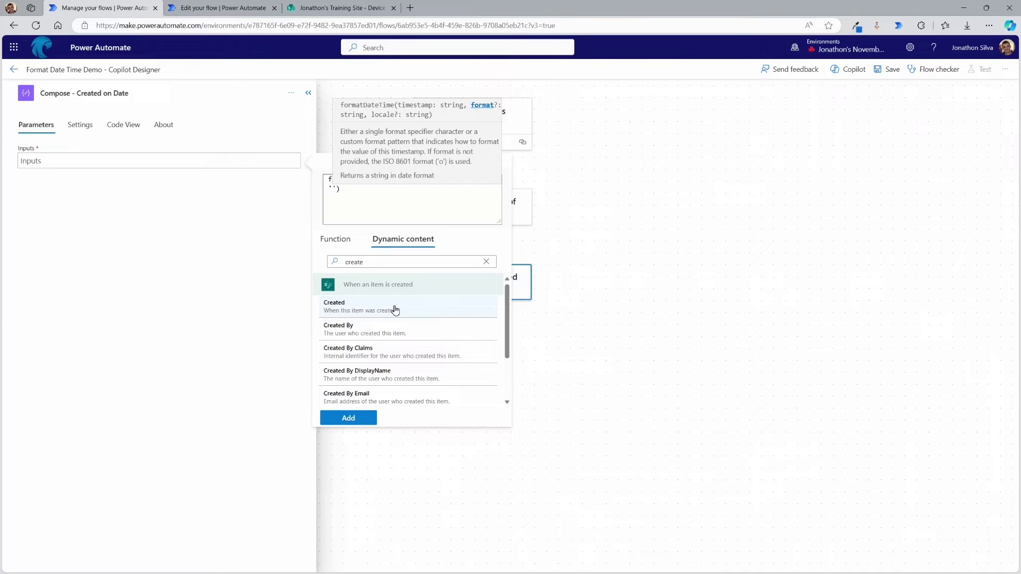
{"action": "type", "text": "dd-MMM"}
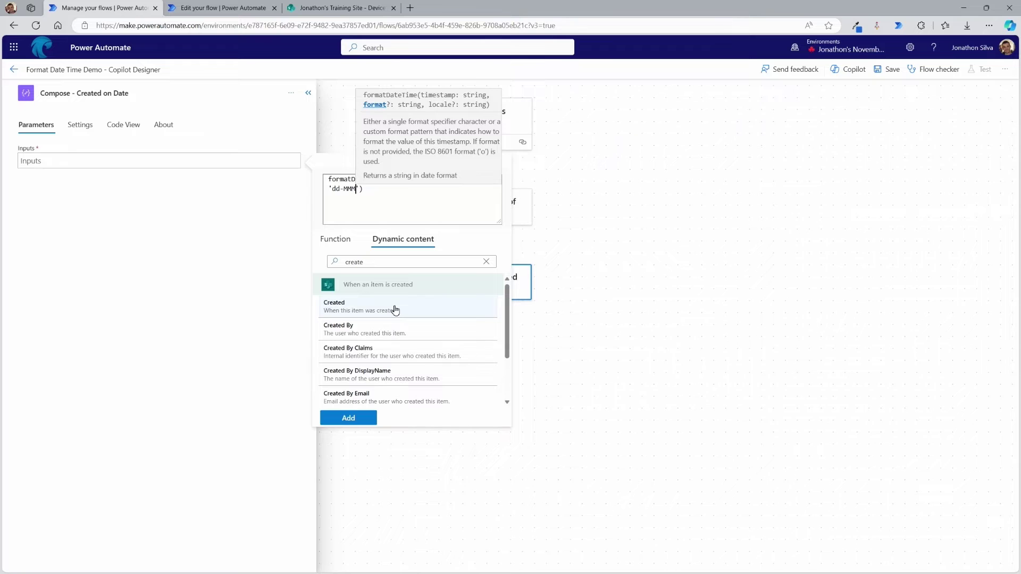
{"action": "type", "text": "-yyyy"}
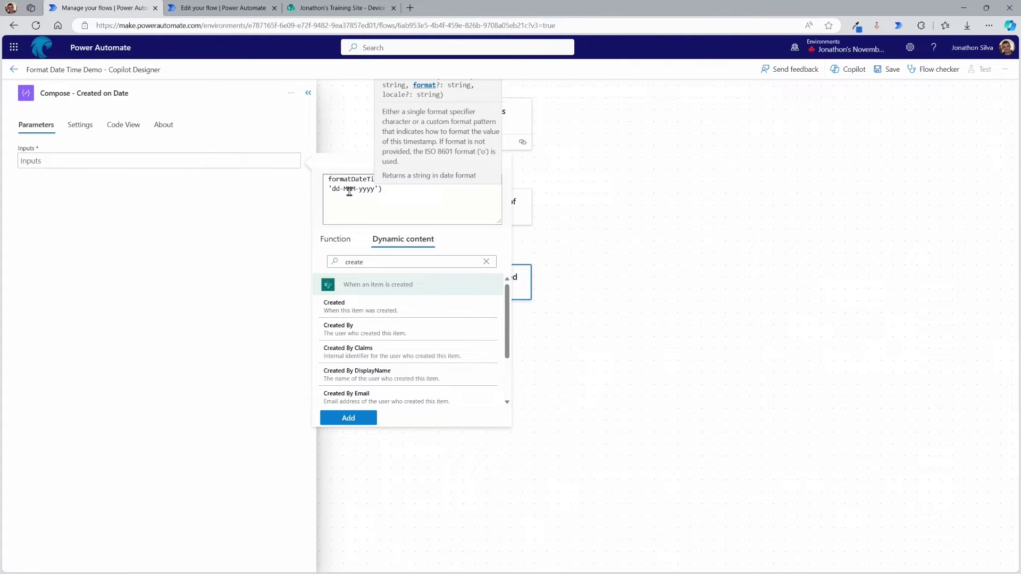
{"action": "left_click", "coordinate": [412, 258]}
{"action": "left_click", "coordinate": [359, 420]}
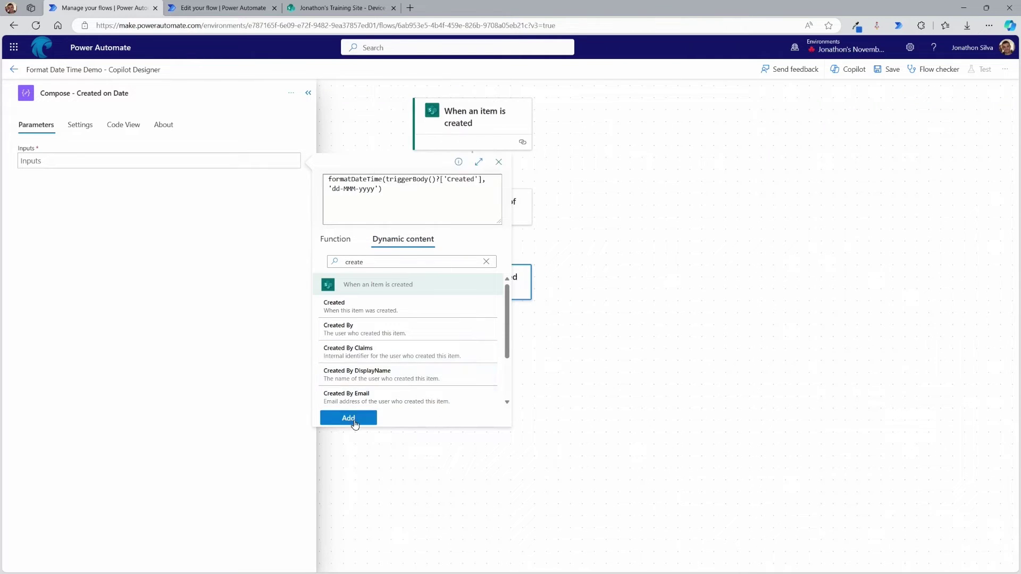
{"action": "left_click", "coordinate": [883, 77]}
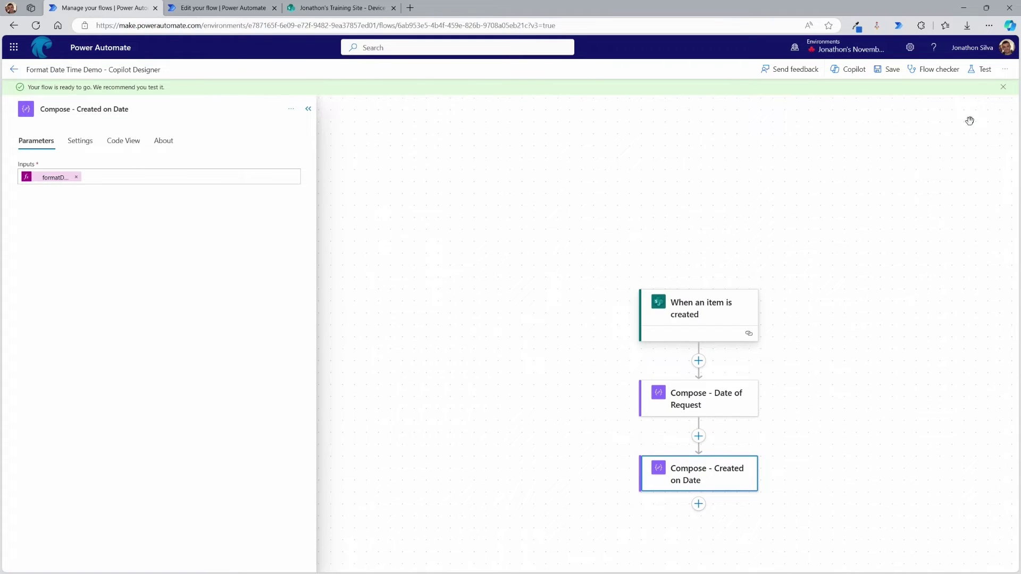
Retest with the earlier succeeded trigger and view Date of Request's output, Thursday, November 9, 2023
{"action": "left_click", "coordinate": [980, 70]}
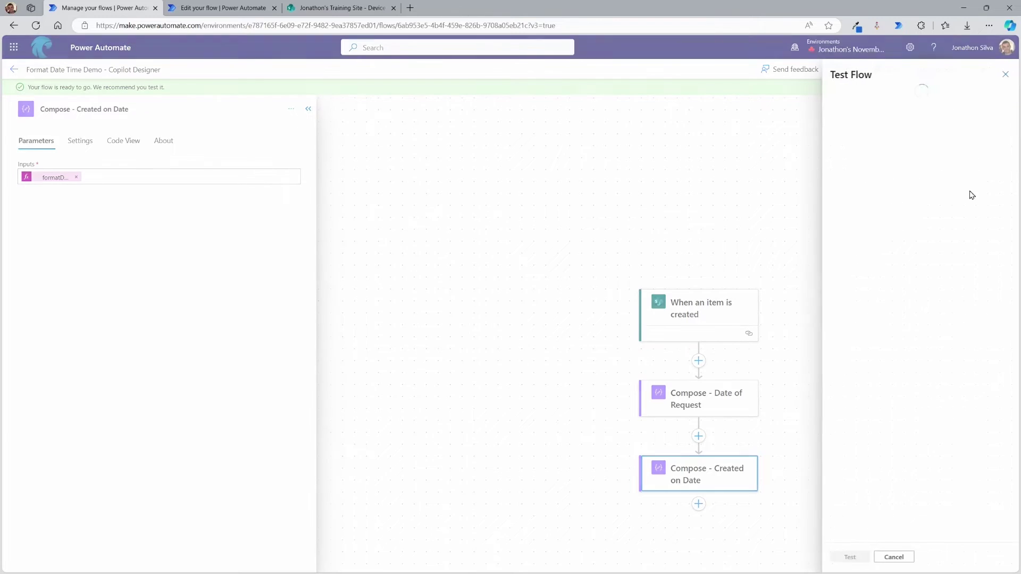
{"action": "left_click", "coordinate": [859, 139]}
{"action": "left_click", "coordinate": [853, 156]}
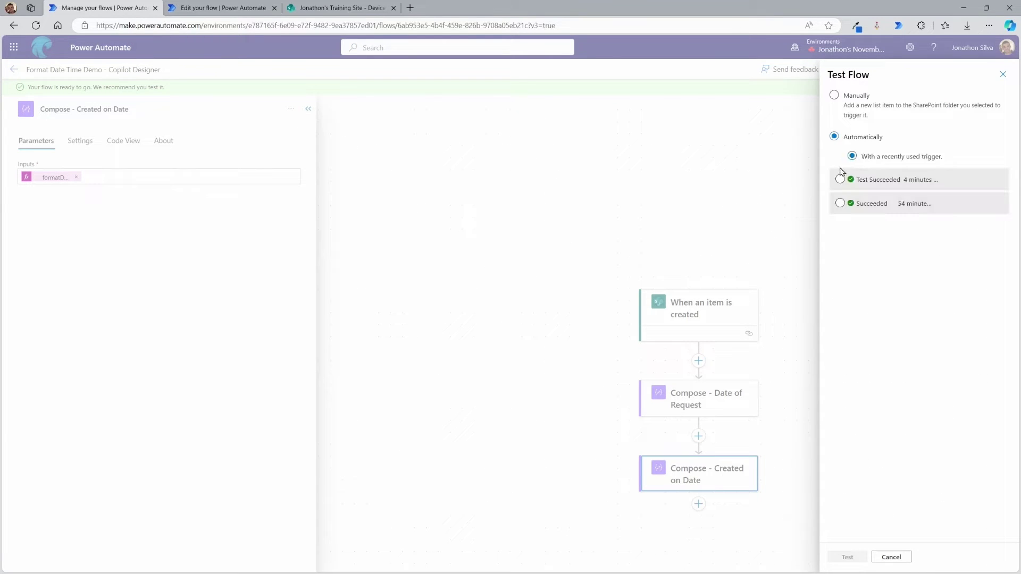
{"action": "left_click", "coordinate": [840, 179]}
{"action": "left_click", "coordinate": [852, 556]}
{"action": "left_click", "coordinate": [697, 378]}
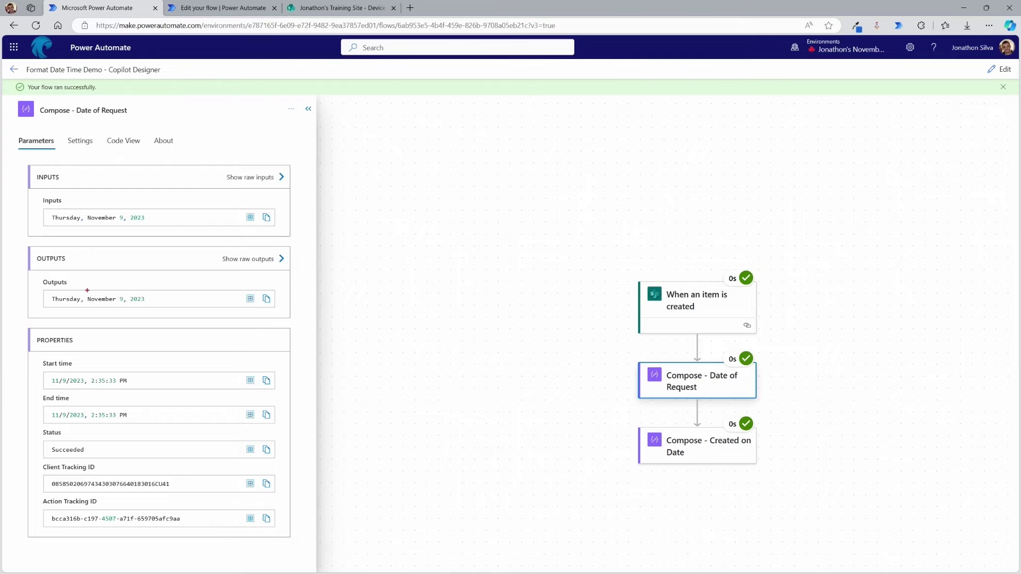
View the Created on Date result 09-Nov-2023, then move to the classic designer flow
{"action": "mouse_move", "coordinate": [47, 291]}
{"action": "left_mouse_down"}
{"action": "mouse_move", "coordinate": [152, 307]}
{"action": "mouse_move", "coordinate": [190, 281]}
{"action": "left_mouse_up"}
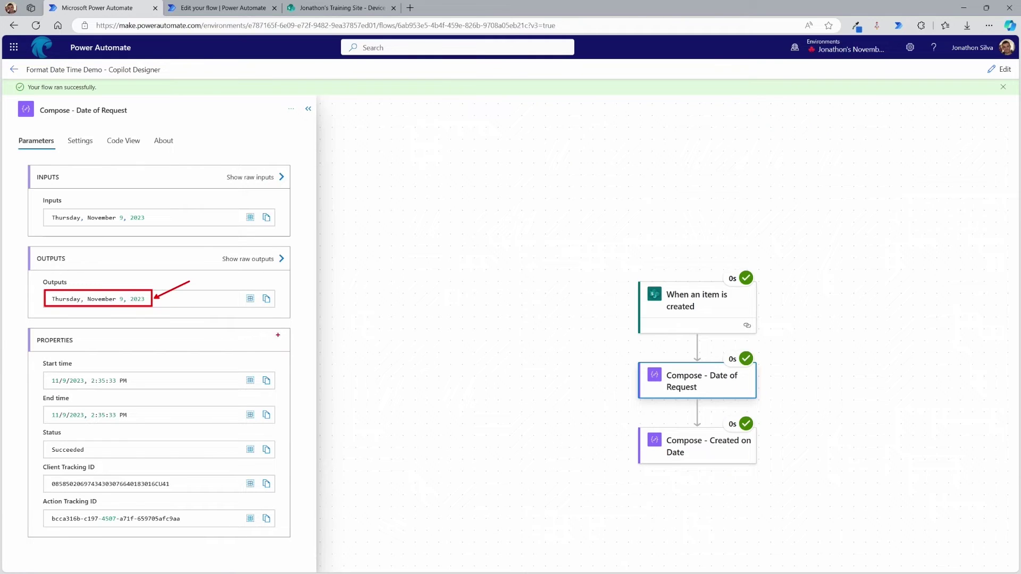
{"action": "left_click_drag", "start_coordinate": [119, 296], "coordinate": [133, 276]}
{"action": "key", "text": "Escape"}
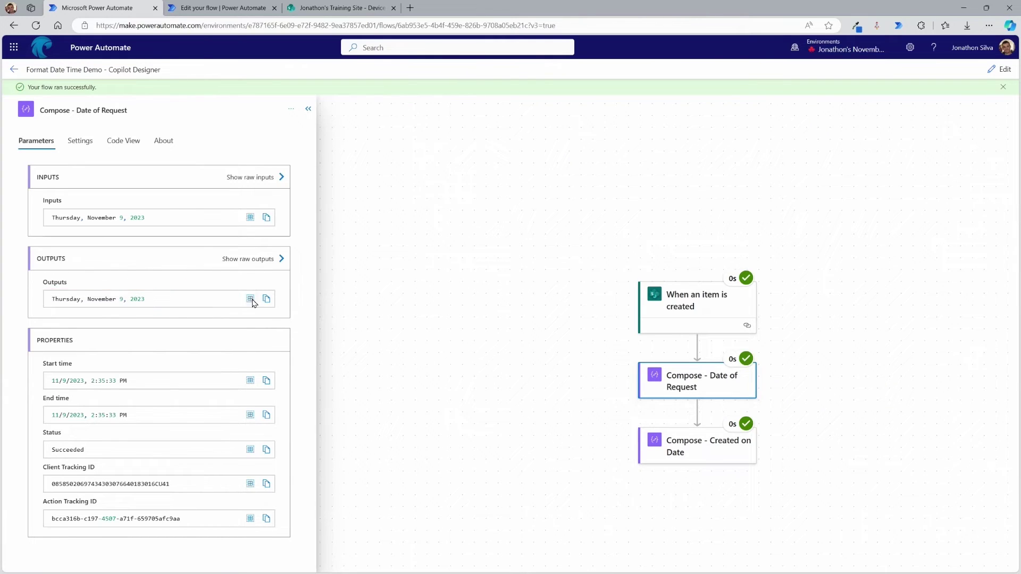
{"action": "left_click", "coordinate": [699, 453]}
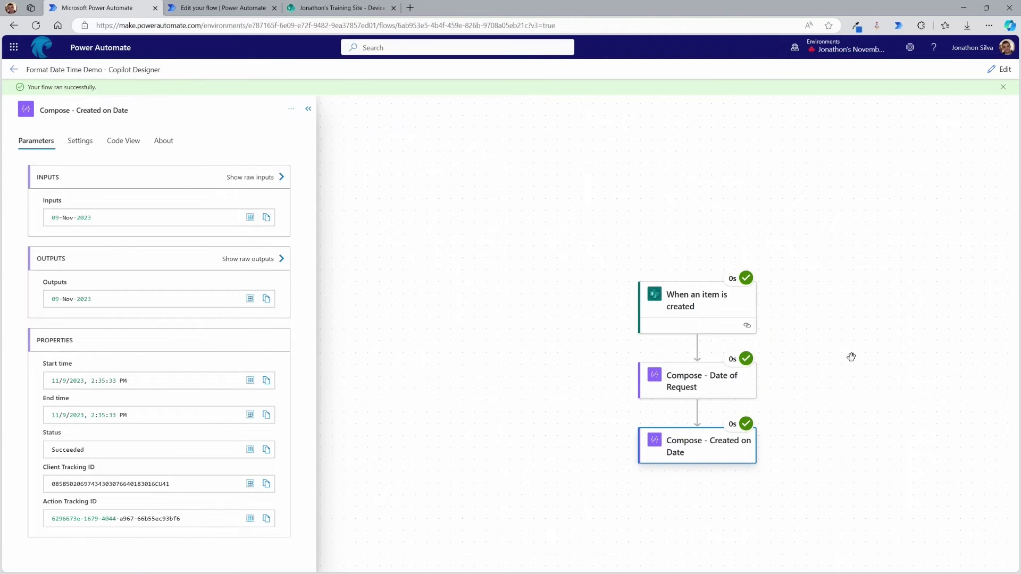
{"action": "left_click_drag", "start_coordinate": [851, 357], "coordinate": [749, 306]}
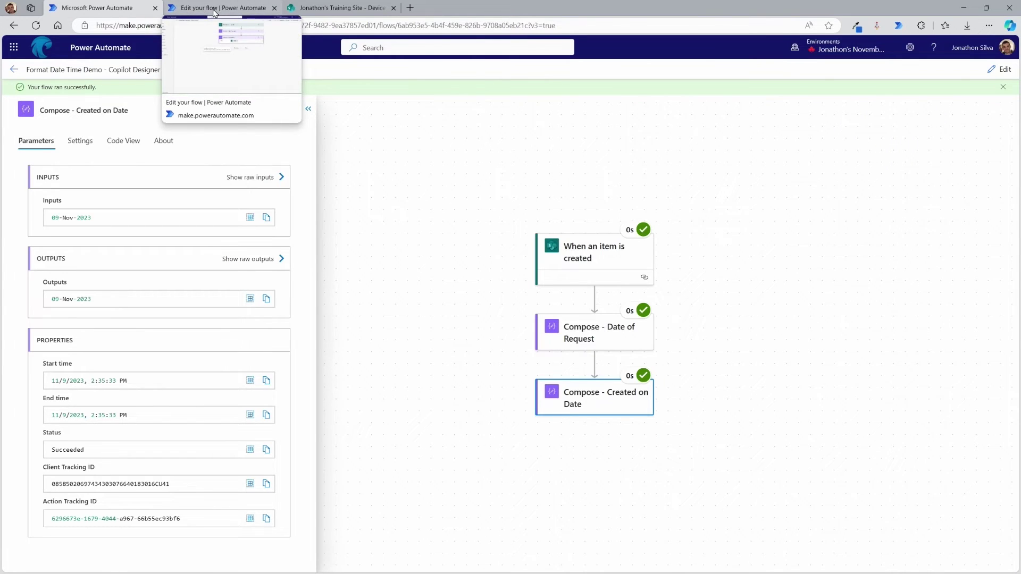
{"action": "left_click", "coordinate": [214, 10]}
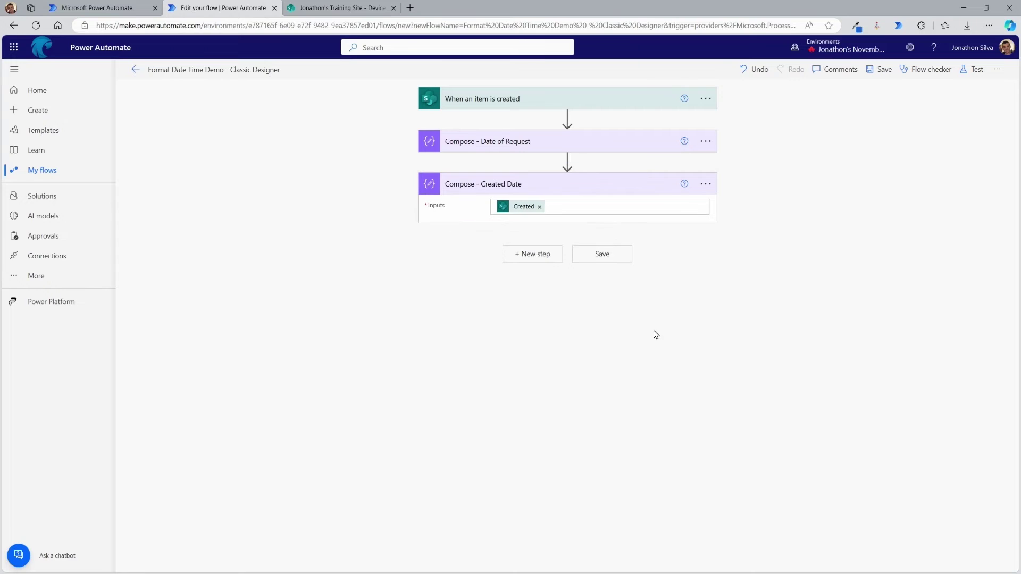
Expand the classic designer's Date of Request Compose and remove its input value
{"action": "left_click", "coordinate": [530, 142]}
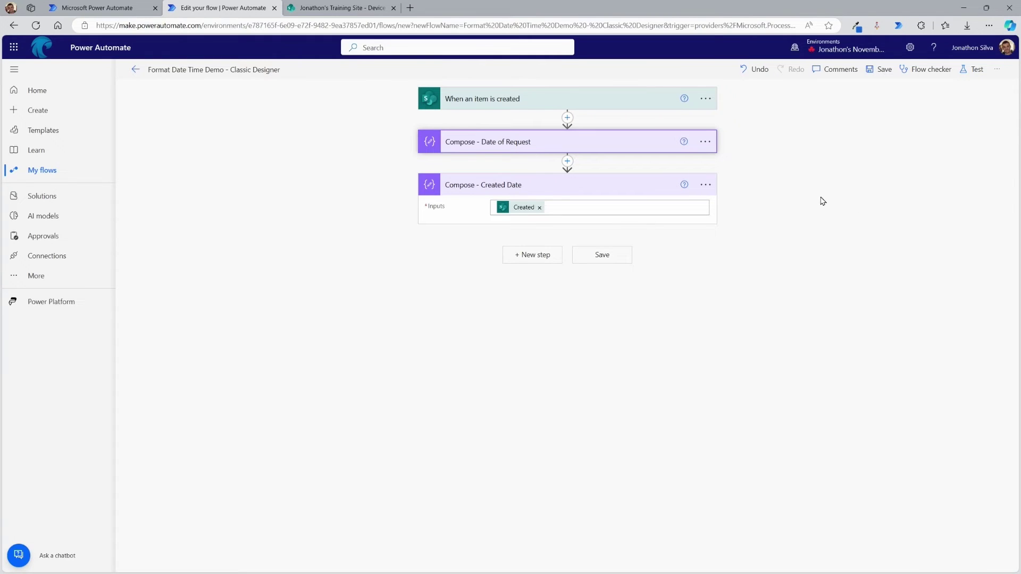
{"action": "left_click", "coordinate": [602, 152]}
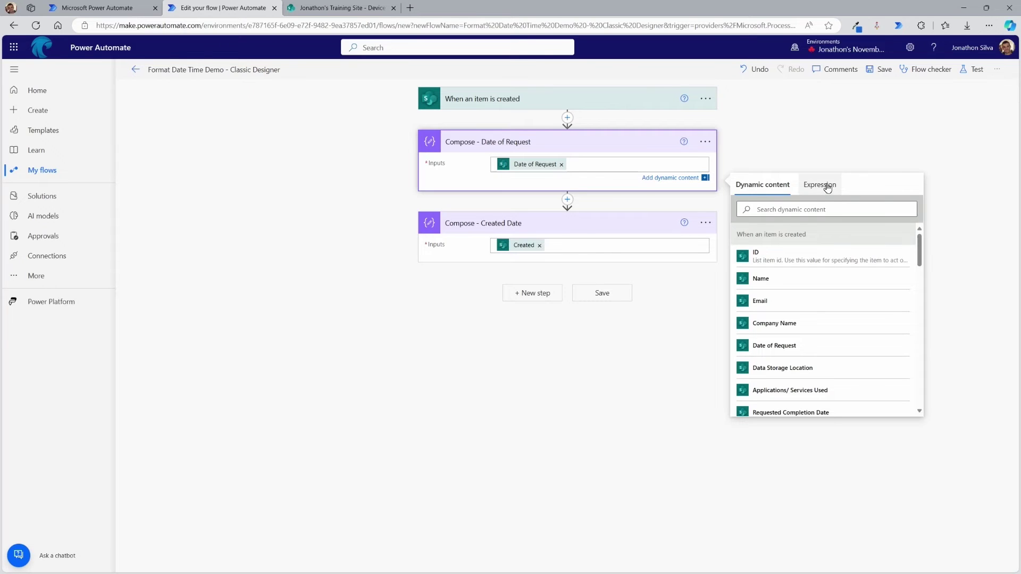
{"action": "left_click", "coordinate": [562, 165]}
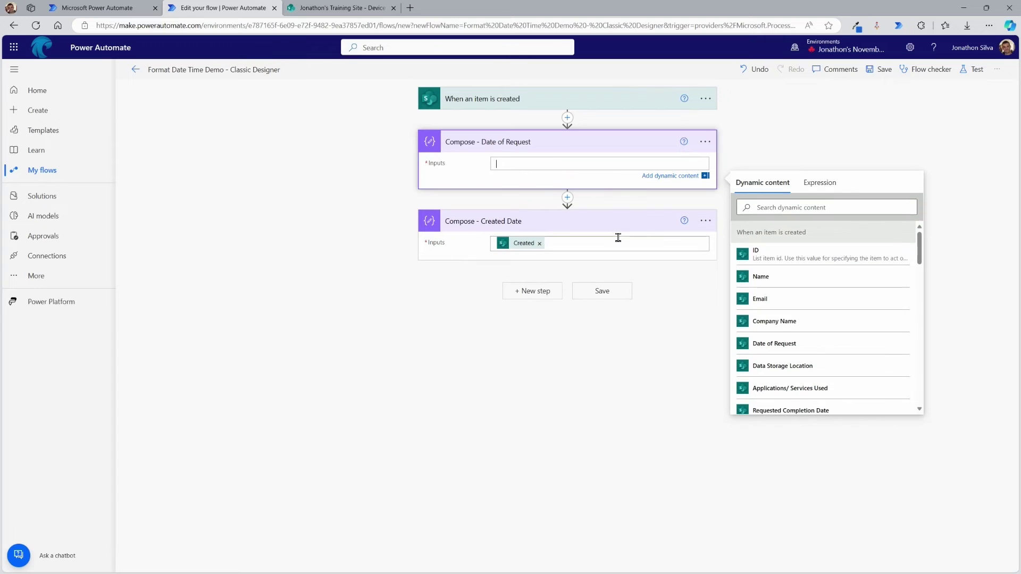
From the Expression tab, start Format data by examples with Date of Request as the item
{"action": "left_click", "coordinate": [819, 182]}
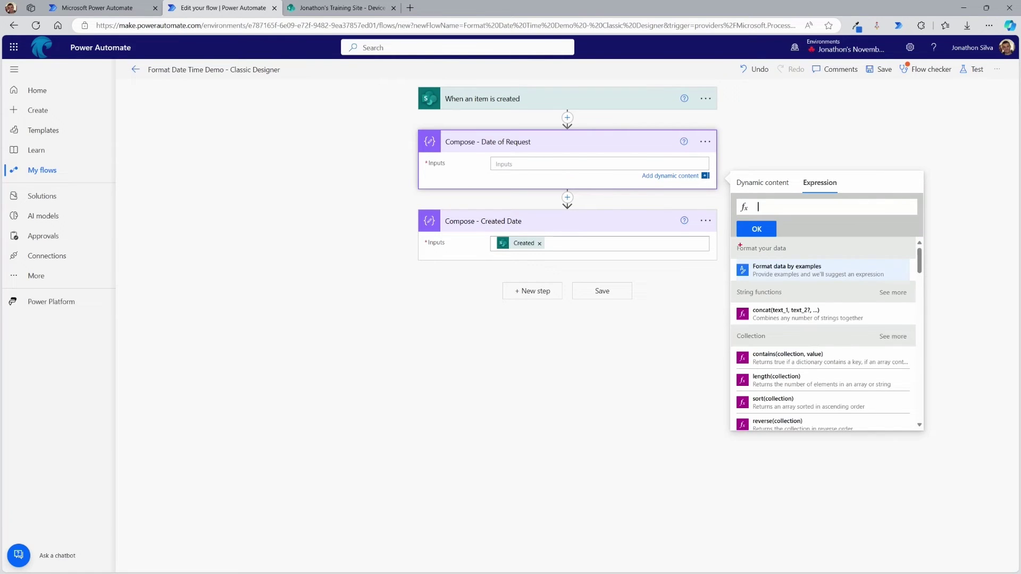
{"action": "left_click_drag", "start_coordinate": [730, 241], "coordinate": [916, 301]}
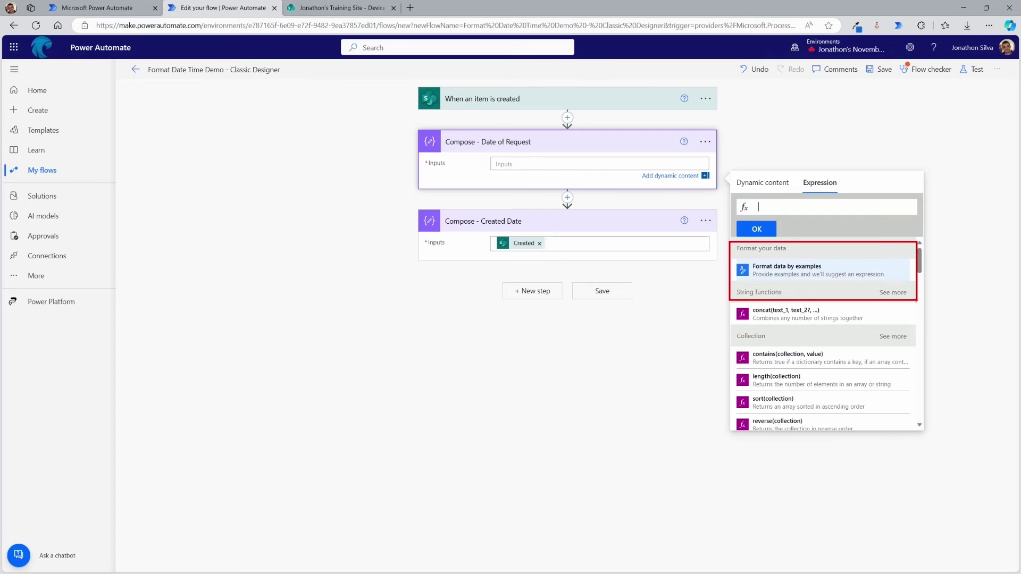
{"action": "left_click_drag", "start_coordinate": [737, 259], "coordinate": [676, 259]}
{"action": "key", "text": "Escape"}
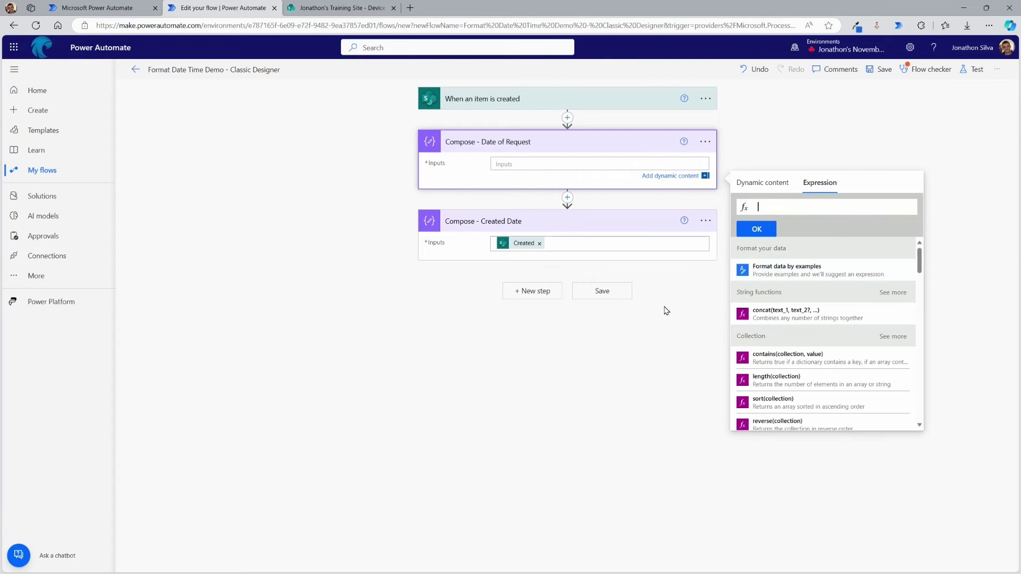
{"action": "left_click", "coordinate": [830, 273]}
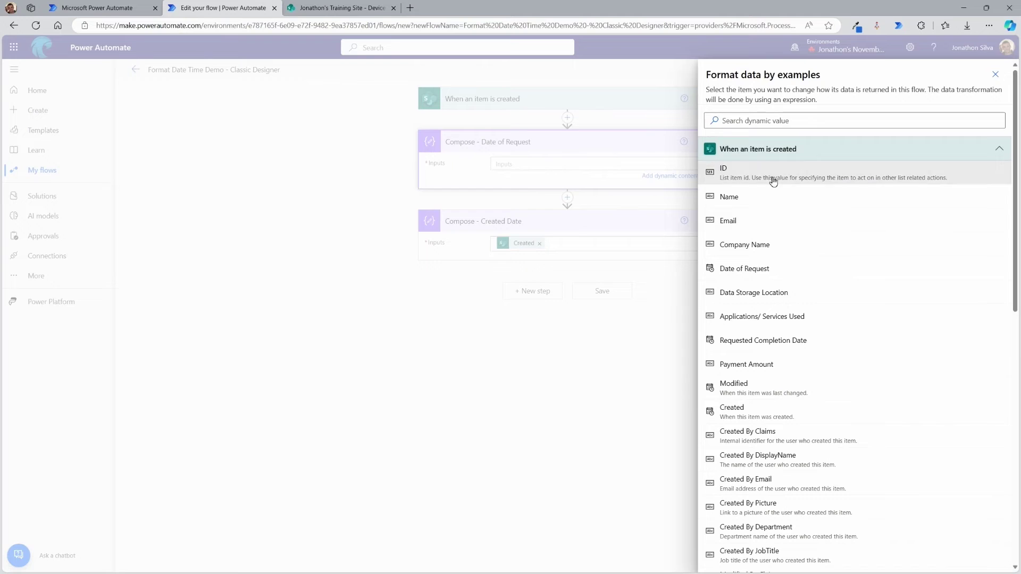
{"action": "left_click", "coordinate": [753, 276]}
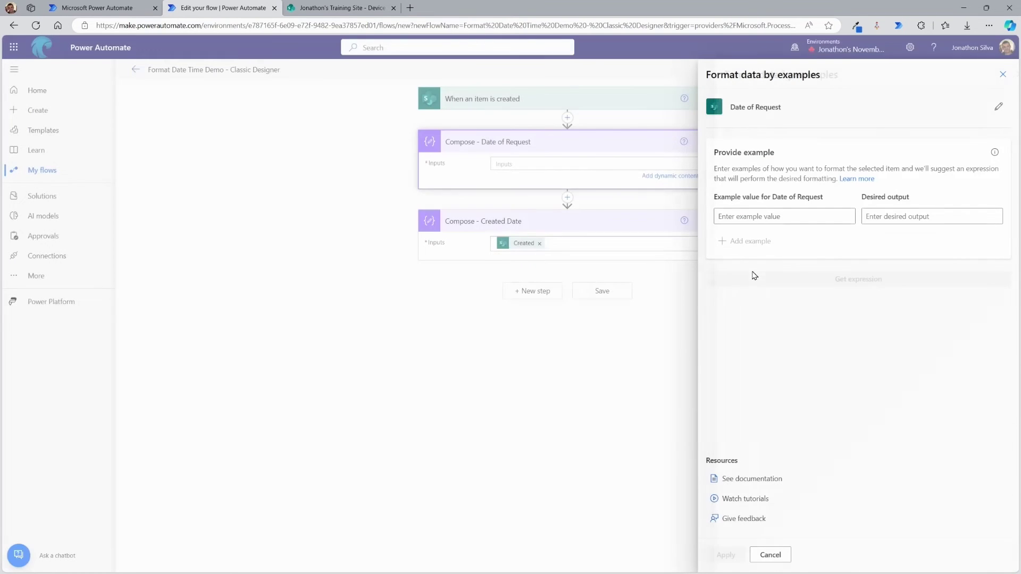
Give Date of Request the example 2022-12-12 with desired output 'Monday, December 12, 2022'
{"action": "left_click", "coordinate": [770, 217]}
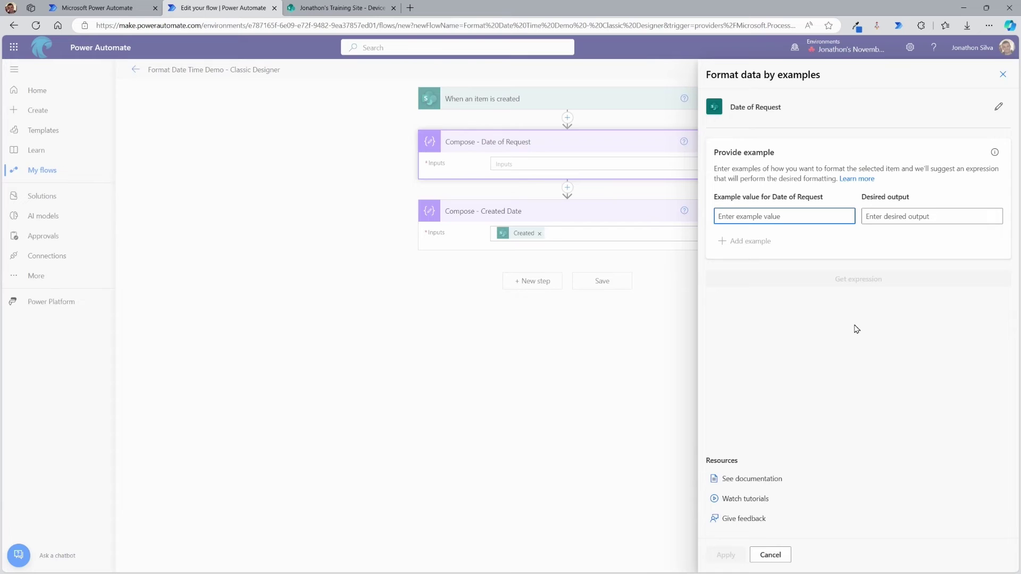
{"action": "type", "text": "2022-12-12"}
{"action": "left_click", "coordinate": [906, 217]}
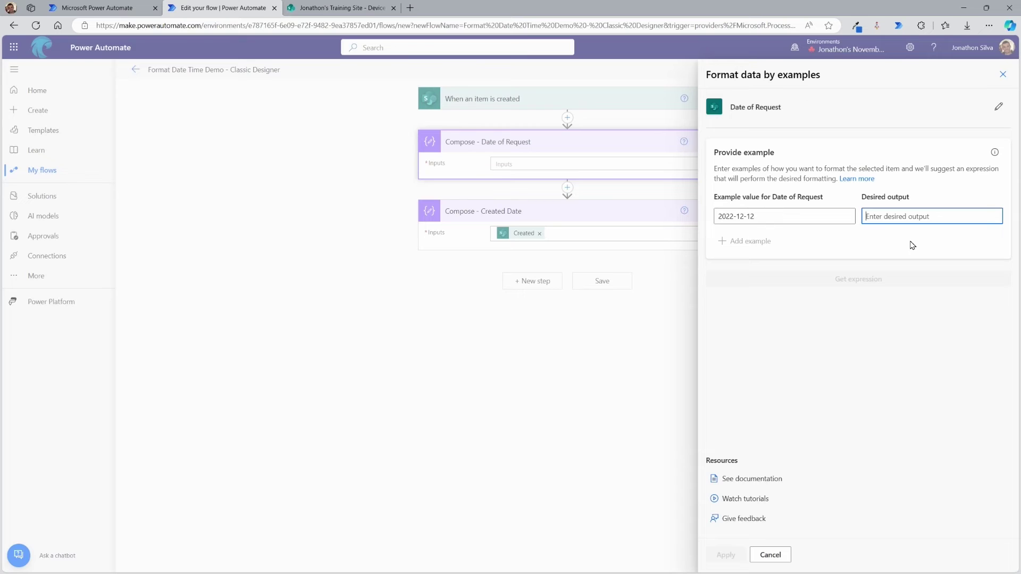
{"action": "type", "text": "de"}
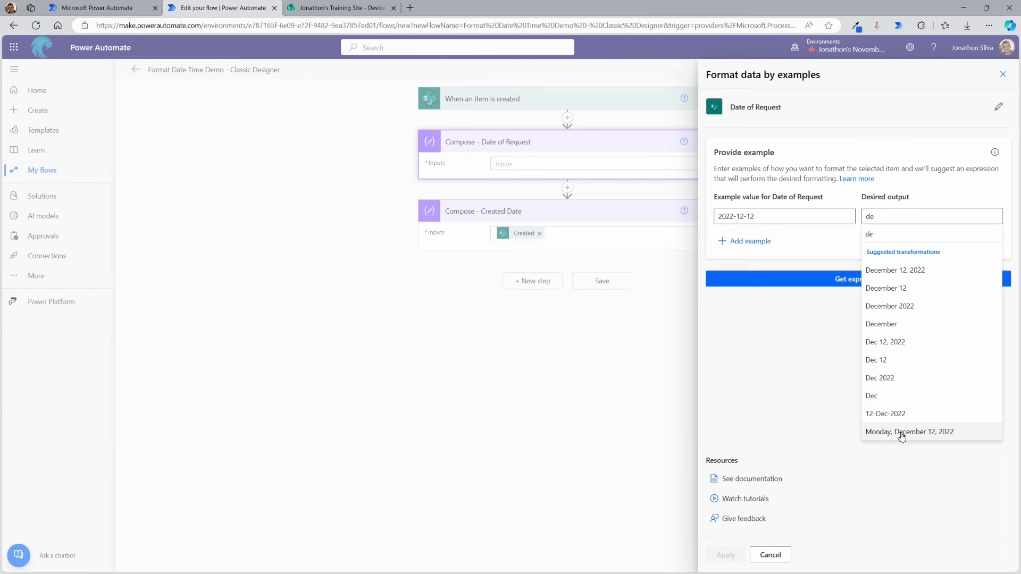
{"action": "left_click", "coordinate": [892, 435]}
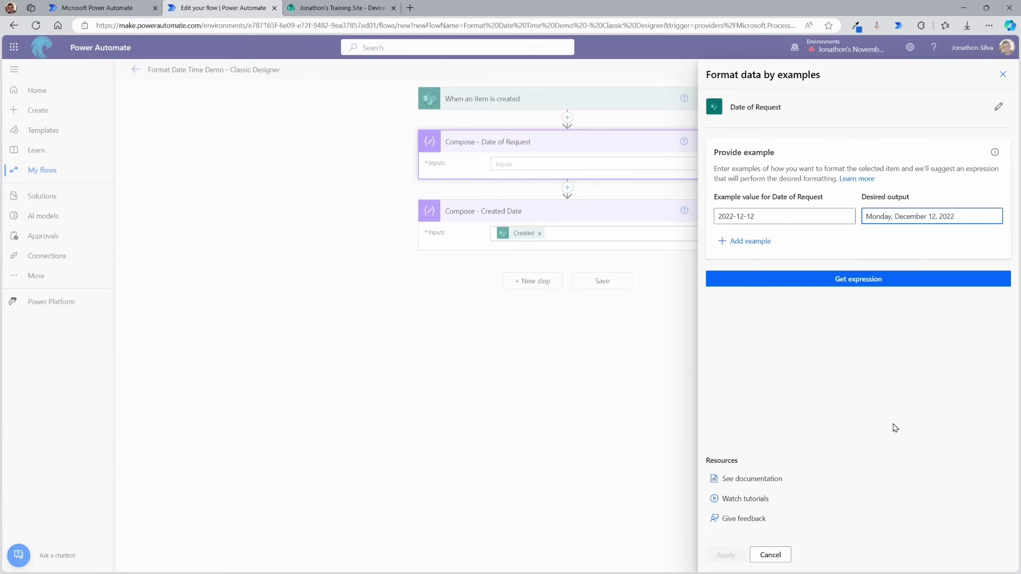
Generate the 'dddd, MMMM d, yyyy' expression, copy it, and apply it to the input
{"action": "left_click", "coordinate": [862, 279]}
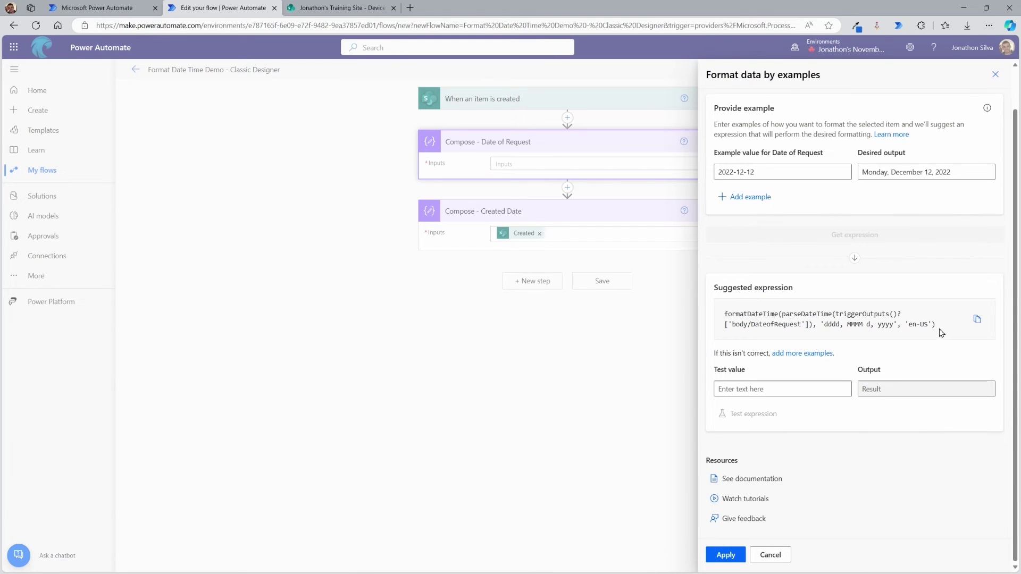
{"action": "left_click_drag", "start_coordinate": [937, 326], "coordinate": [724, 314]}
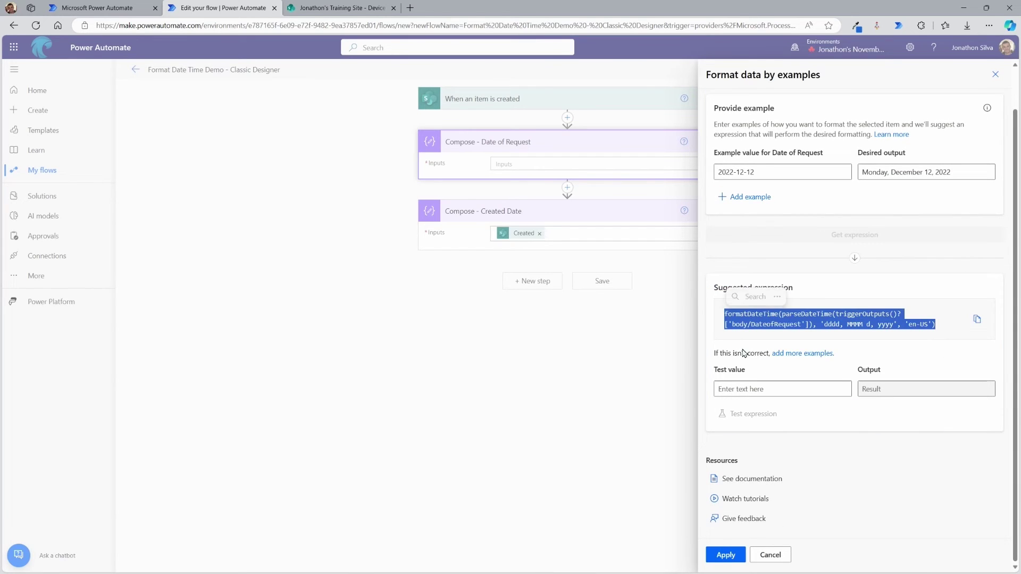
{"action": "left_click", "coordinate": [832, 339]}
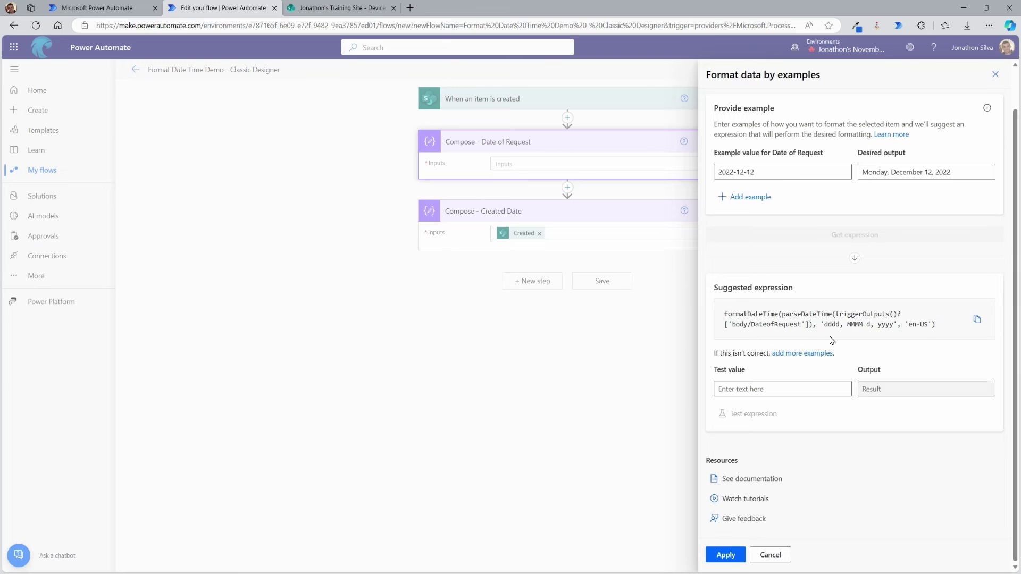
{"action": "left_click", "coordinate": [977, 322]}
{"action": "left_click_drag", "start_coordinate": [906, 331], "coordinate": [936, 331]}
{"action": "left_click", "coordinate": [726, 554]}
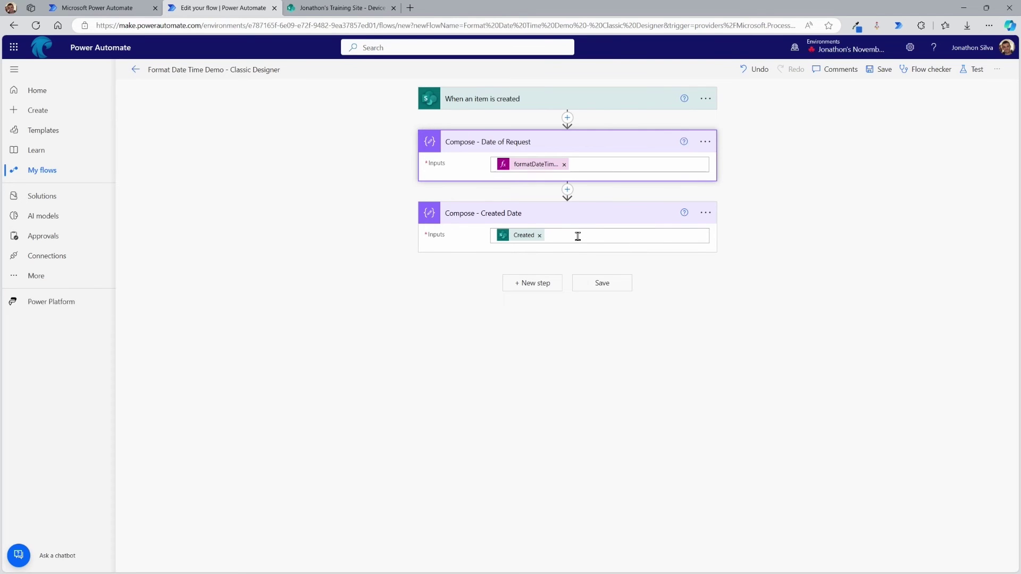
Replace the Created token with a format-by-example expression based on Created
{"action": "left_click", "coordinate": [570, 236]}
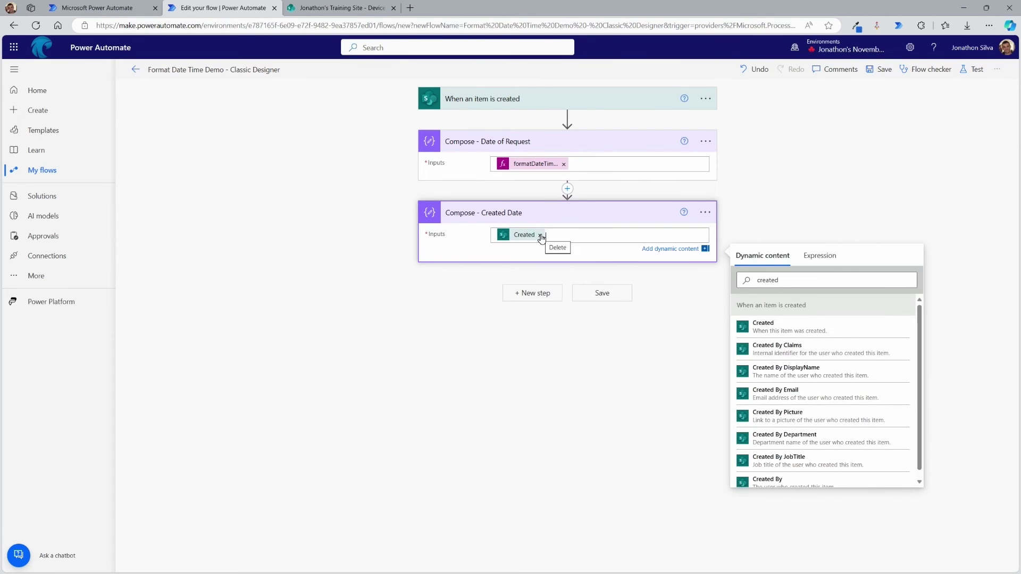
{"action": "left_click", "coordinate": [540, 235]}
{"action": "left_click", "coordinate": [833, 258]}
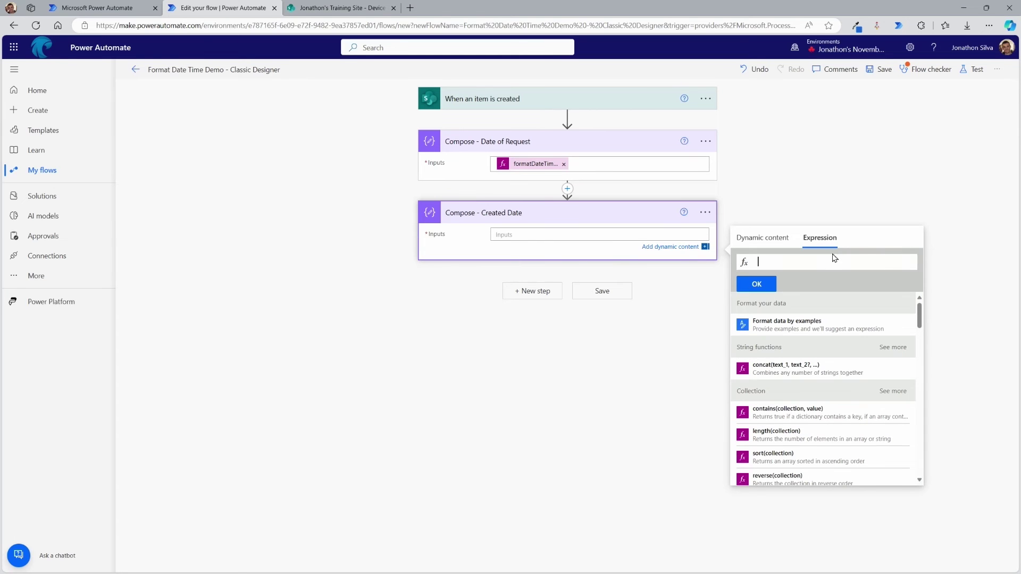
{"action": "left_click", "coordinate": [777, 325]}
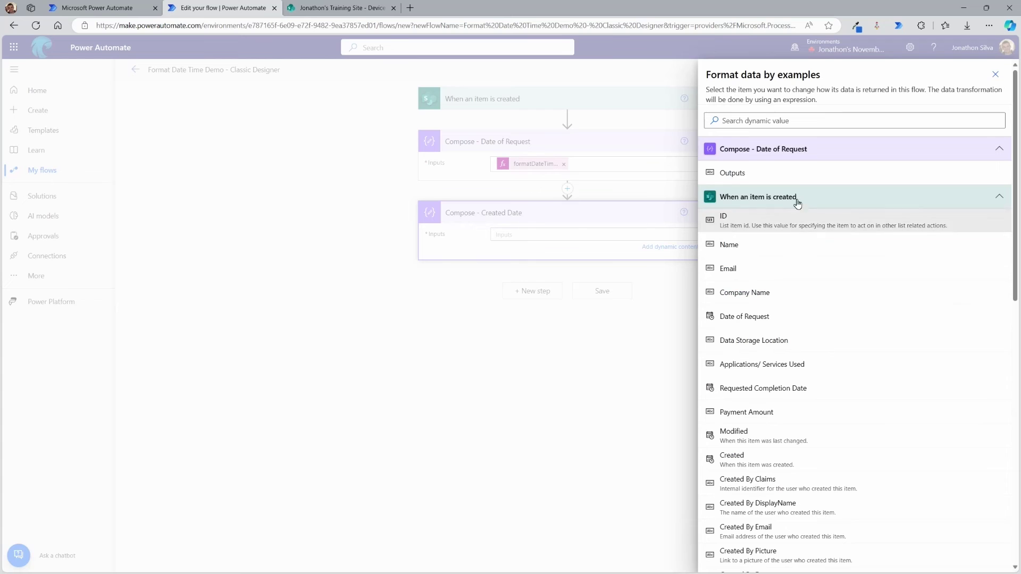
{"action": "left_click", "coordinate": [796, 121]}
{"action": "type", "text": "create"}
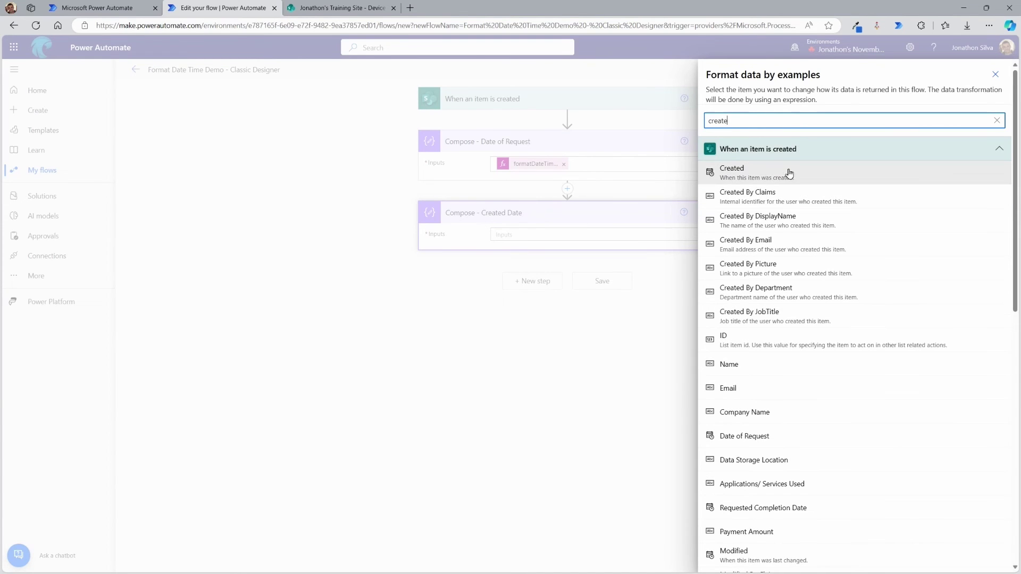
{"action": "left_click", "coordinate": [786, 169]}
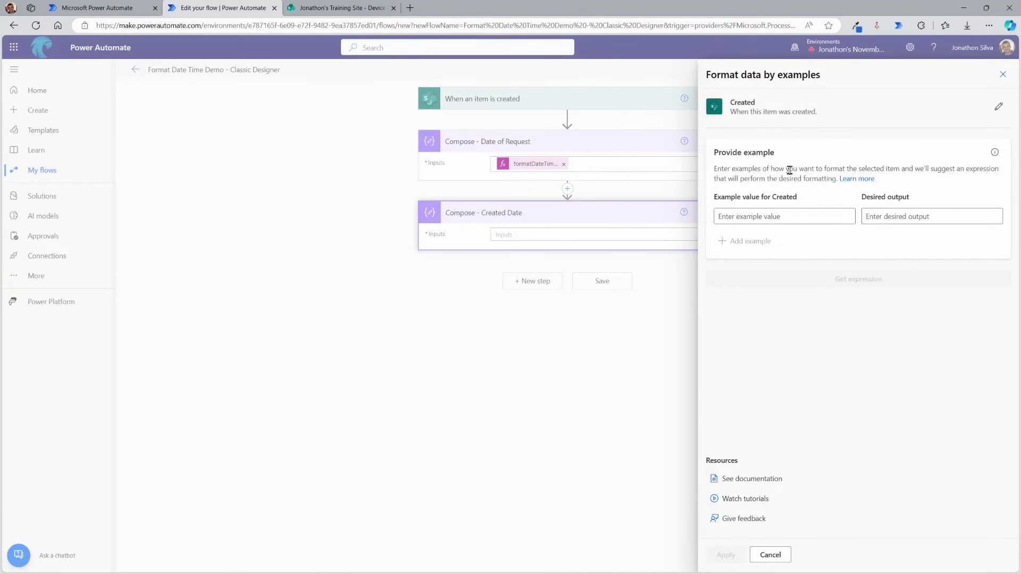
Enter example 2009-01-12 and choose 12-Jan-2009 as the desired output
{"action": "left_click", "coordinate": [785, 218]}
{"action": "type", "text": "2009-01-12"}
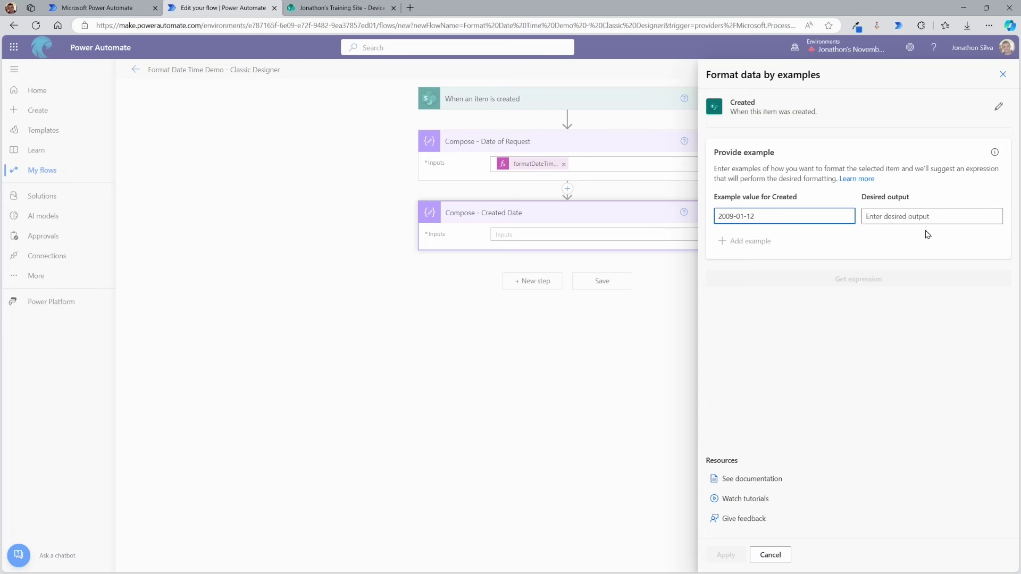
{"action": "left_click", "coordinate": [930, 219]}
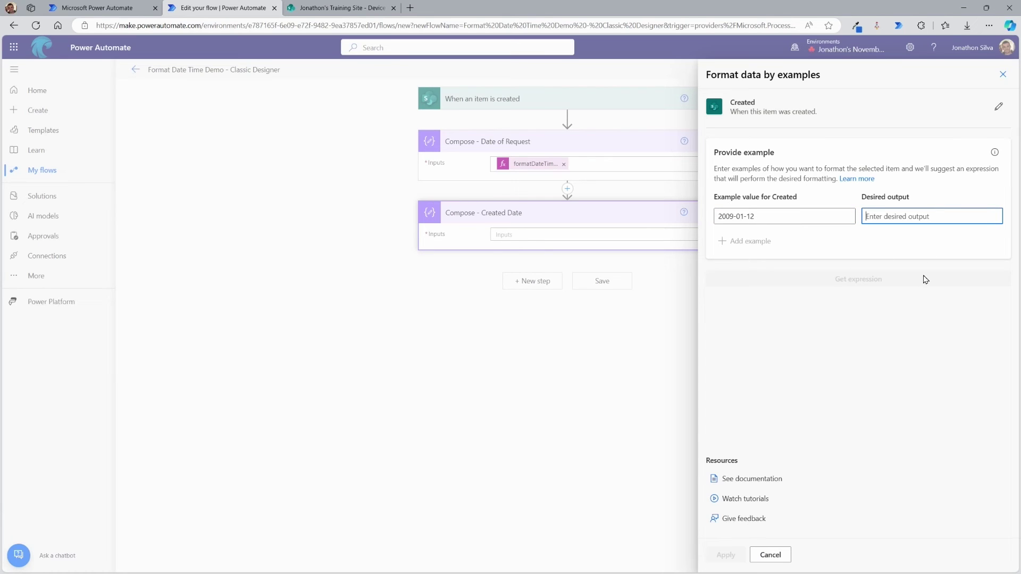
{"action": "type", "text": "jan"}
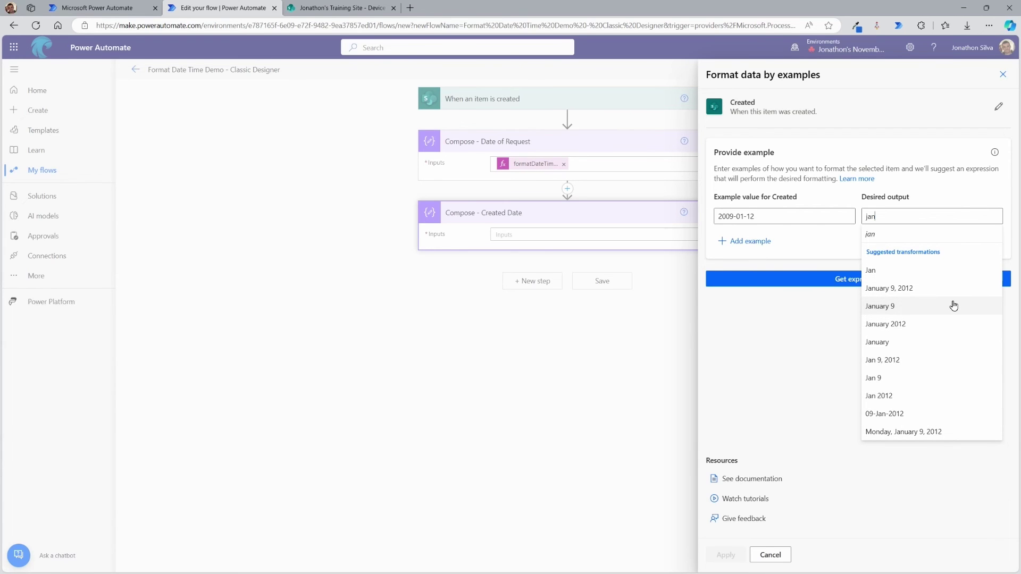
{"action": "double_click", "coordinate": [870, 216]}
{"action": "key", "text": "BackSpace"}
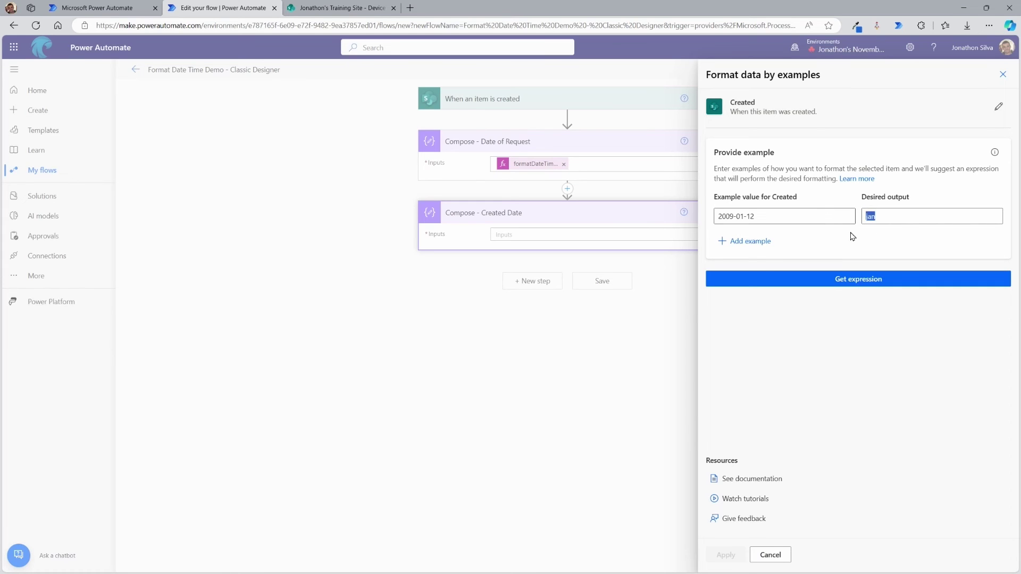
{"action": "type", "text": "12-"}
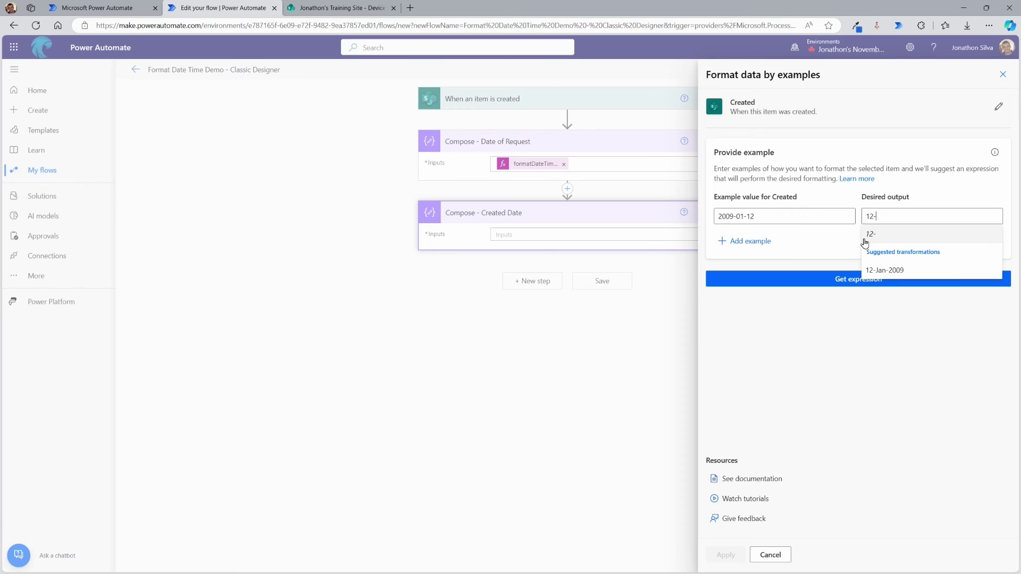
{"action": "left_click", "coordinate": [898, 273]}
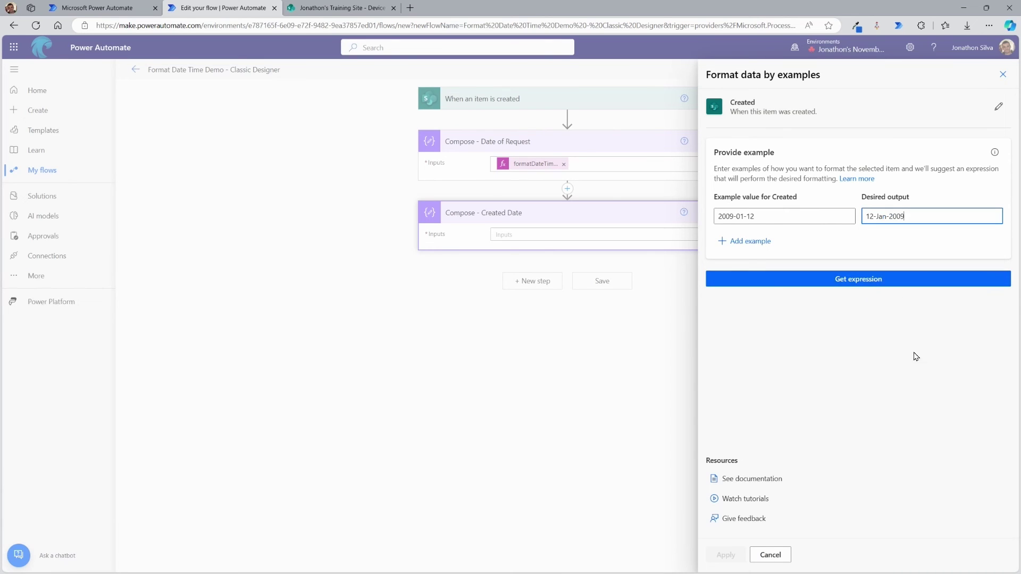
Generate the 'd-MMM-yyyy' expression, apply it to Created Date, and save the flow
{"action": "left_click", "coordinate": [875, 281]}
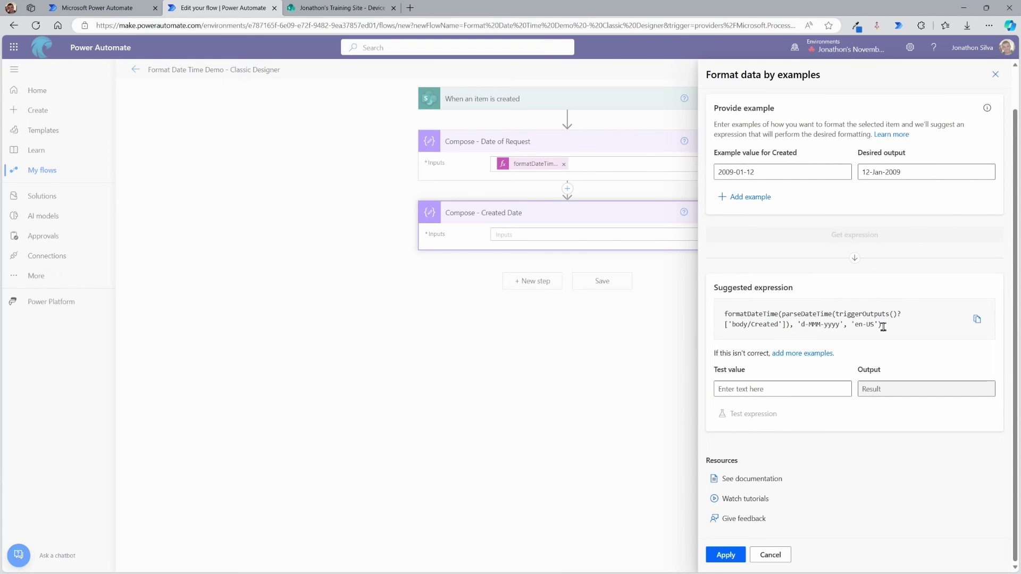
{"action": "left_click", "coordinate": [725, 554]}
{"action": "left_click", "coordinate": [592, 284]}
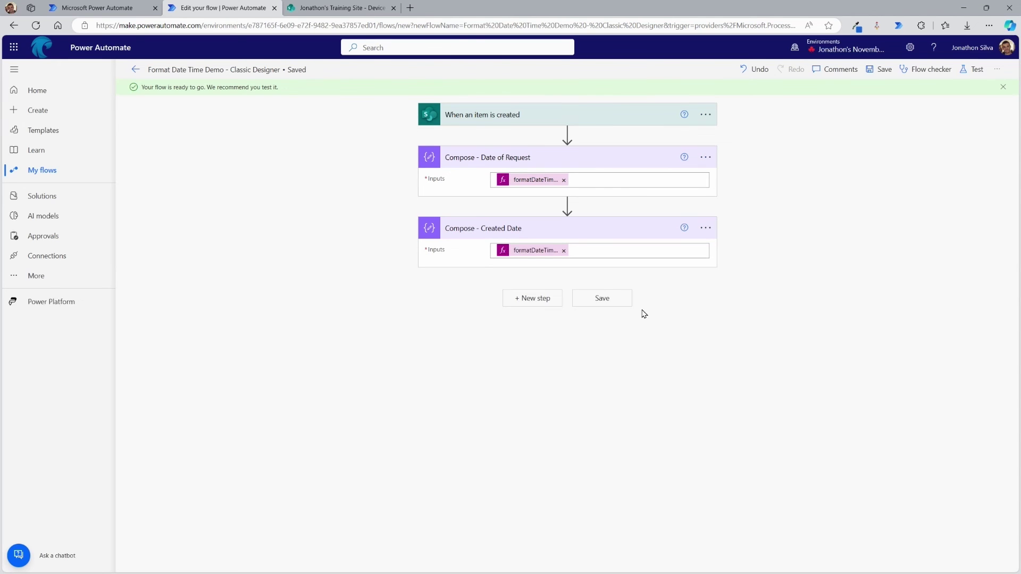
Test the classic flow automatically by replaying a recently used trigger run
{"action": "left_click", "coordinate": [971, 74]}
{"action": "left_click", "coordinate": [870, 134]}
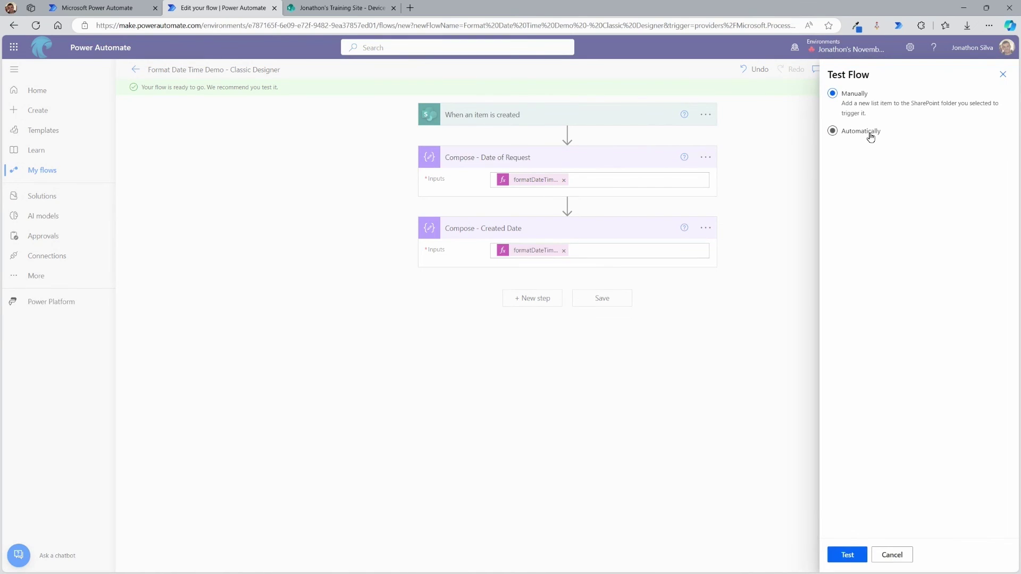
{"action": "left_click", "coordinate": [868, 154]}
{"action": "left_click", "coordinate": [849, 217]}
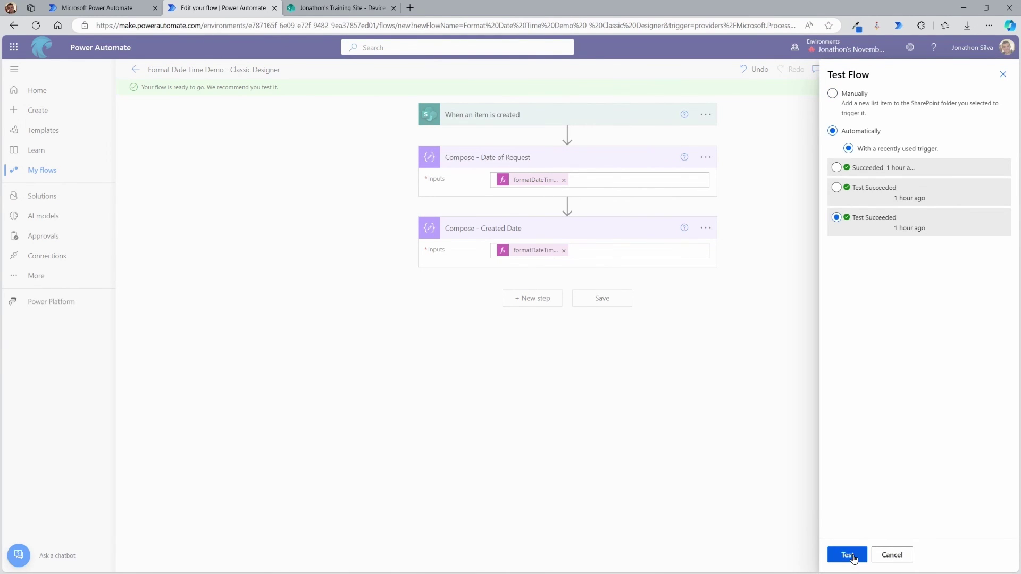
{"action": "left_click", "coordinate": [847, 556]}
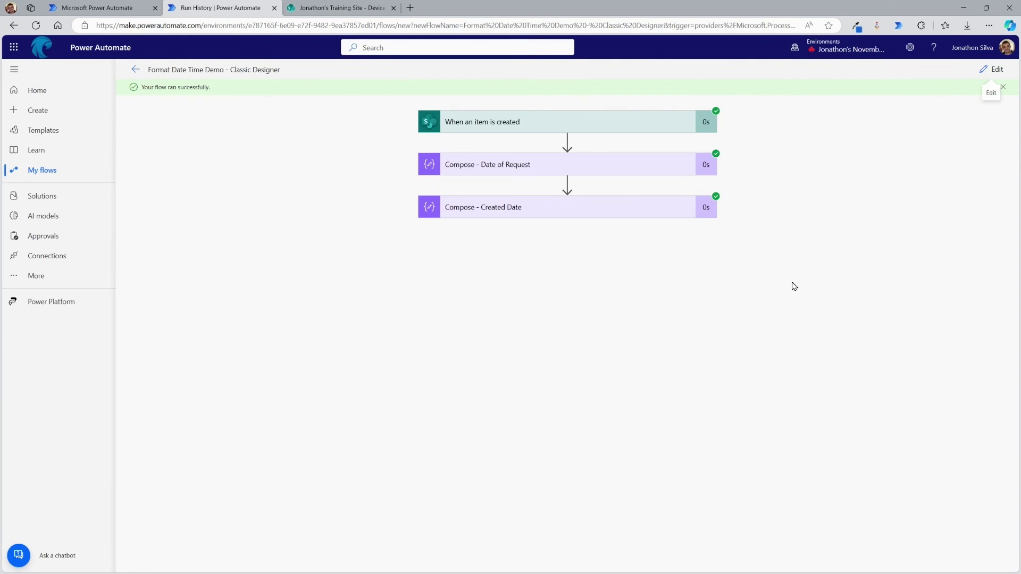
Compare outputs: classic gives 'Thursday, November 9, 2023' and 9-Nov-2023, Copilot gives 09-Nov-2023
{"action": "left_click", "coordinate": [537, 171]}
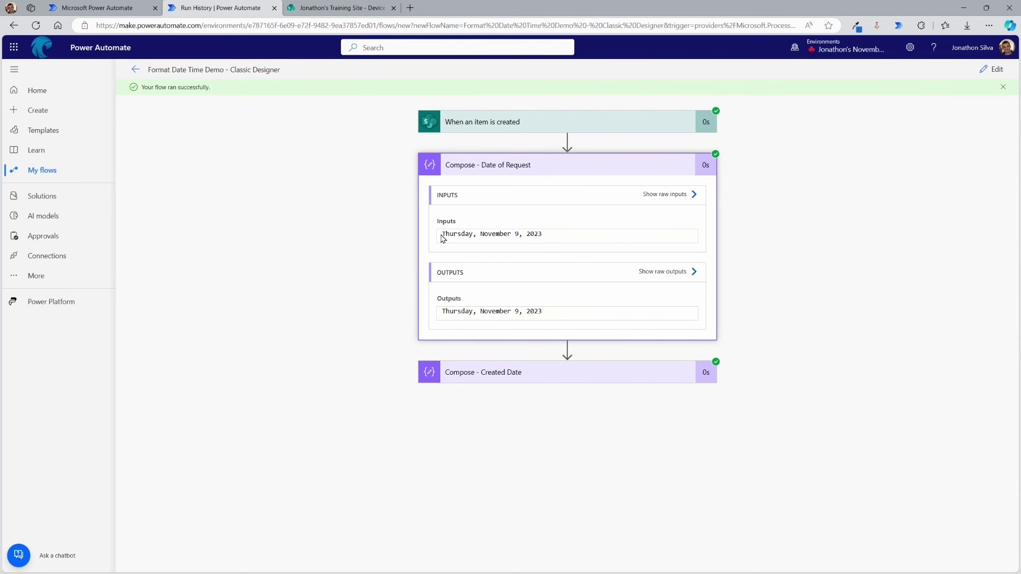
{"action": "left_click", "coordinate": [122, 7]}
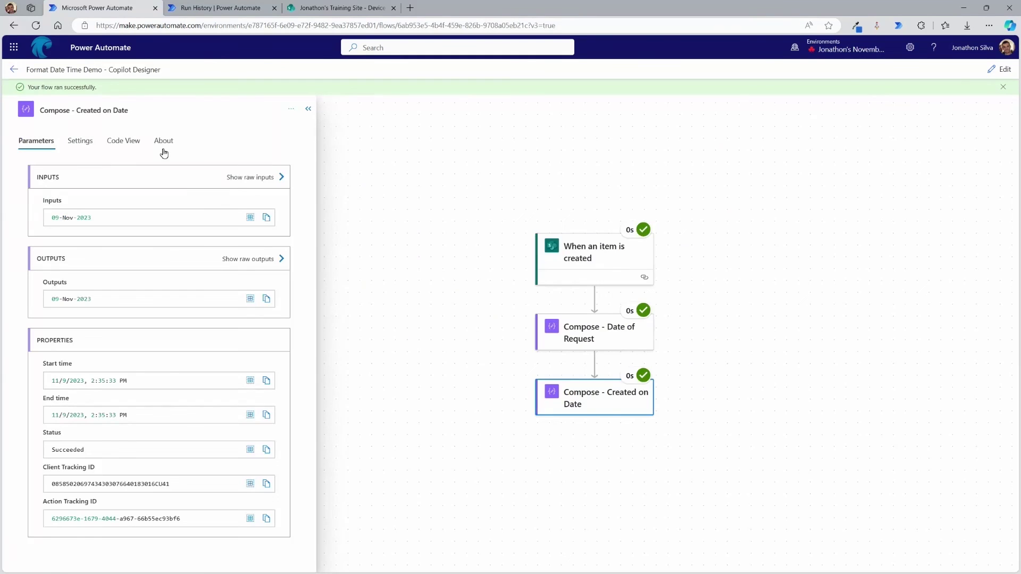
{"action": "left_click", "coordinate": [577, 328]}
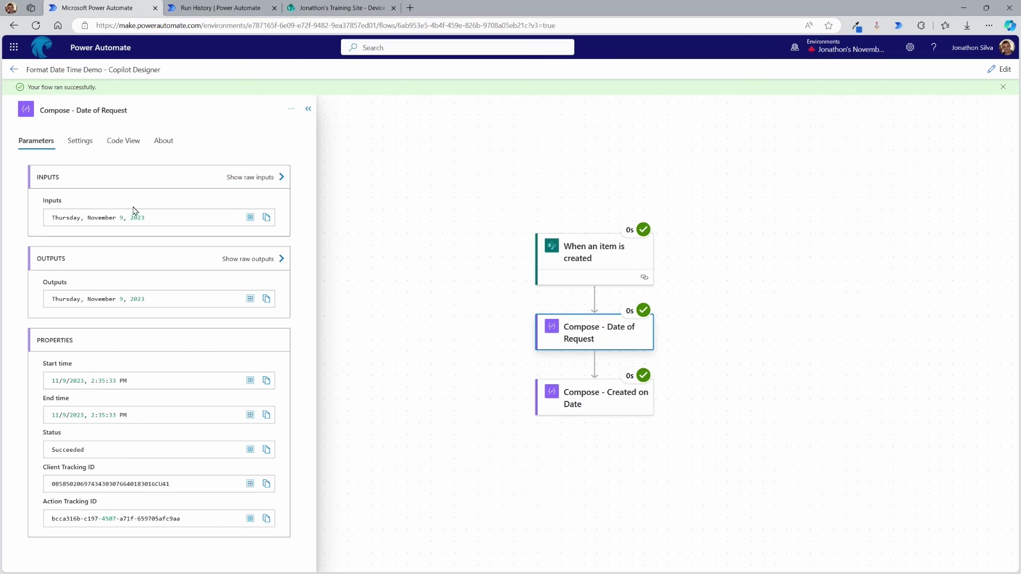
{"action": "left_click", "coordinate": [228, 7]}
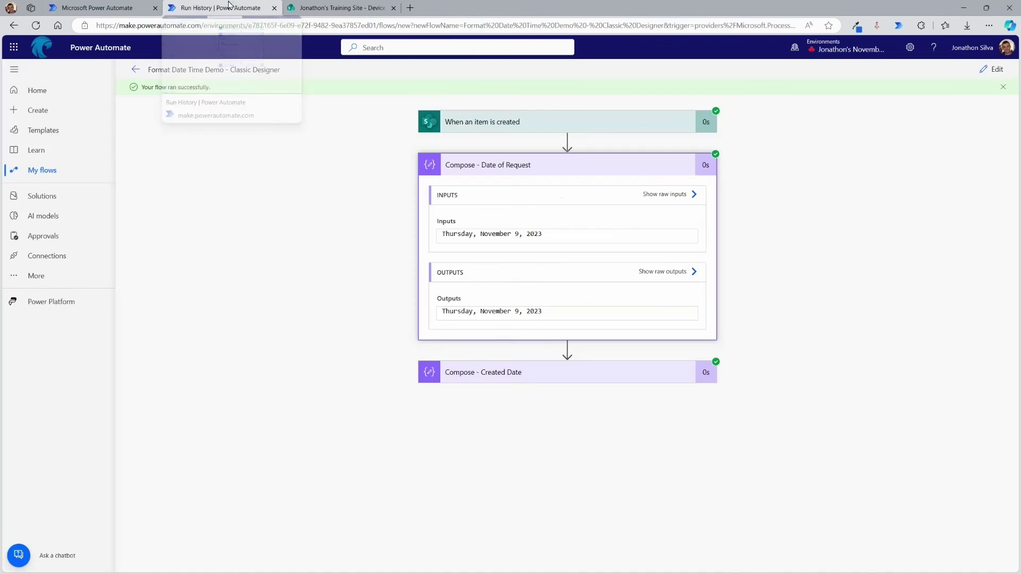
{"action": "left_click", "coordinate": [538, 376]}
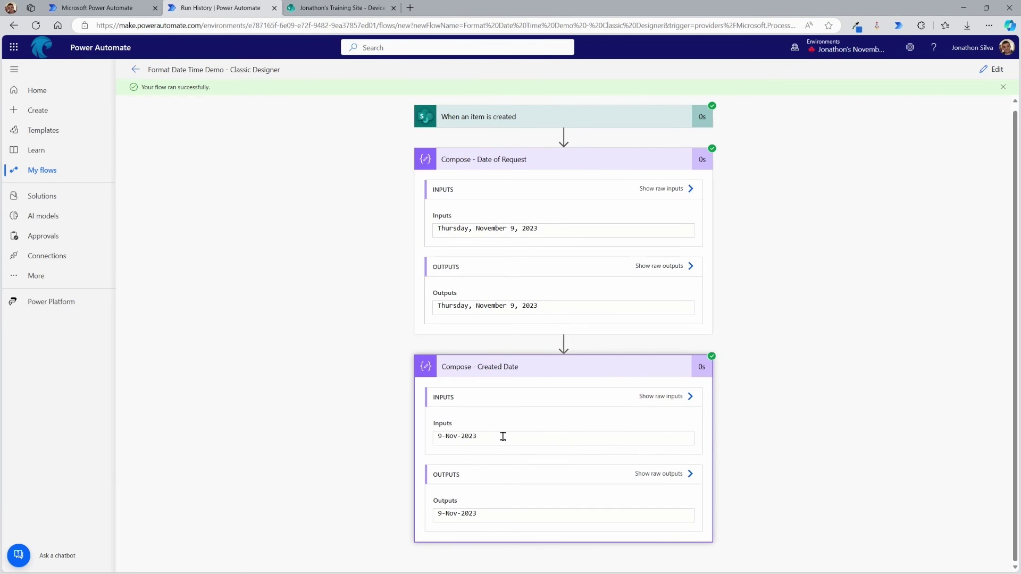
{"action": "left_click", "coordinate": [87, 8]}
{"action": "left_click", "coordinate": [601, 402]}
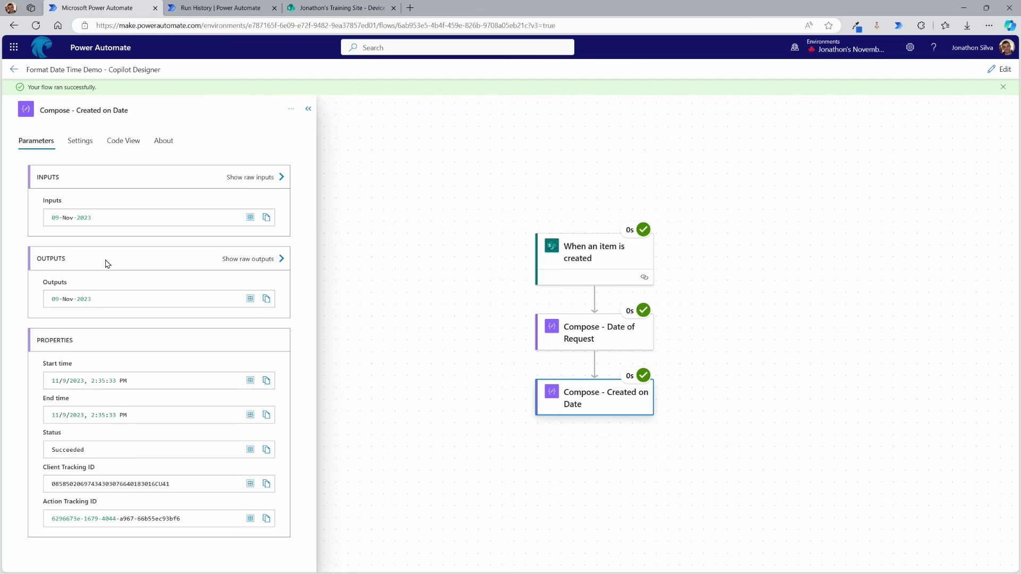